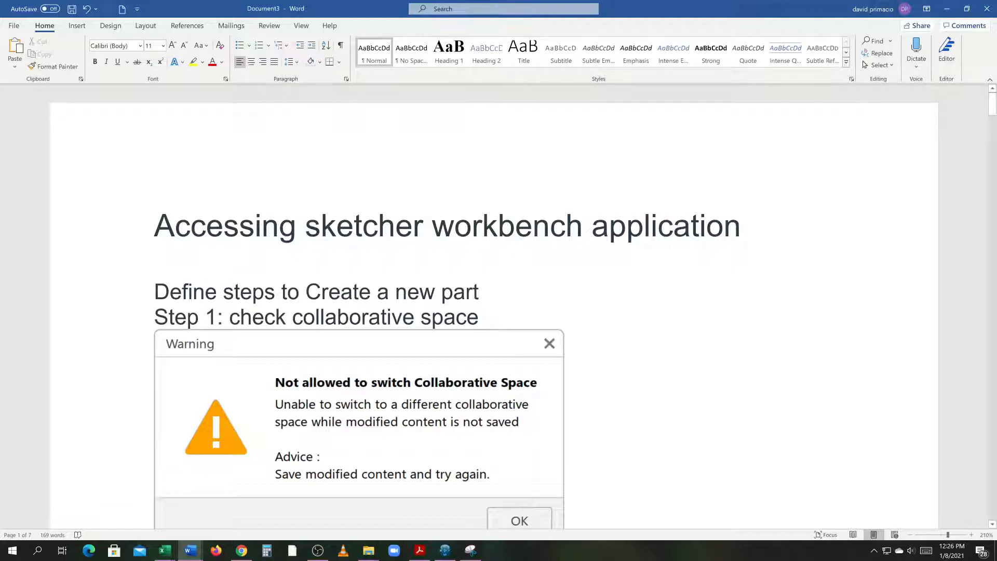
- Switch to 3DEXPERIENCE and create an additional new part with the Part Design app
left_click(445, 551)
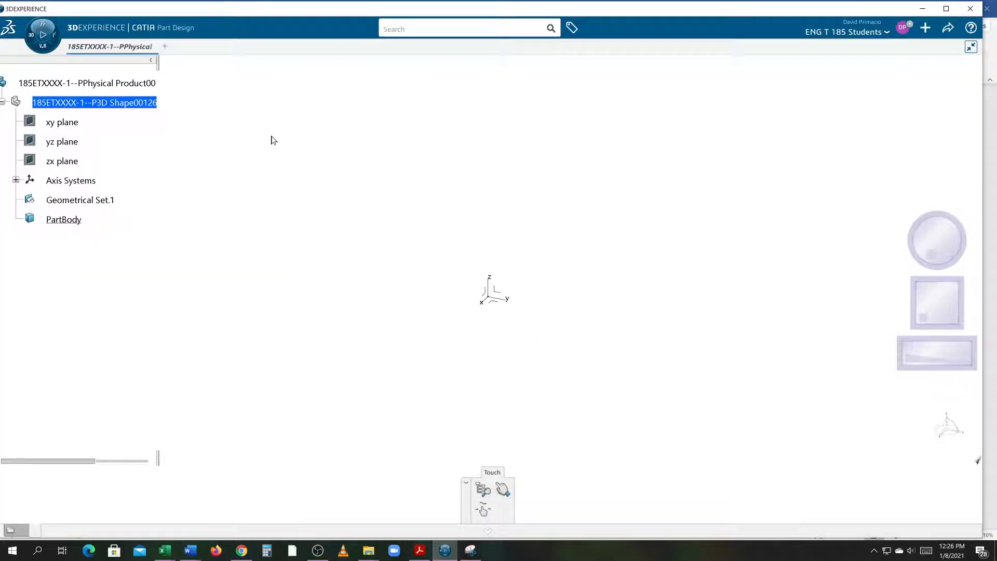
left_click(29, 43)
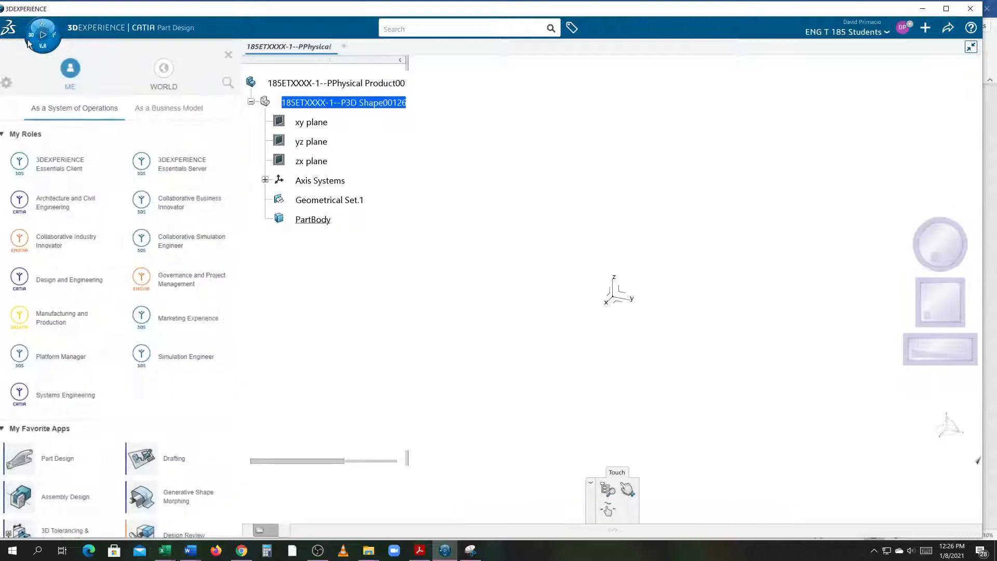
left_click(26, 463)
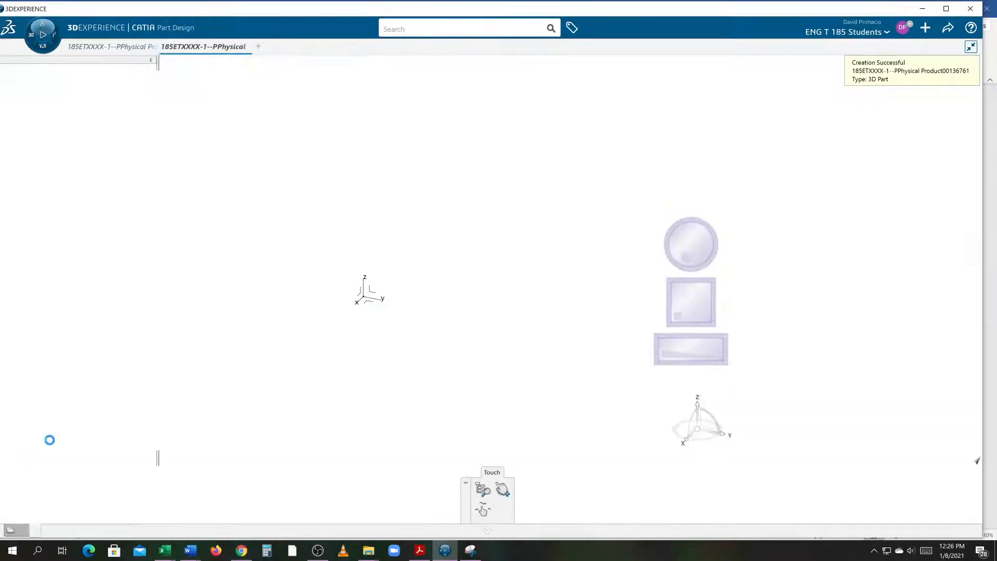
- Compare the two open parts and close the newly created one without saving
left_click(105, 48)
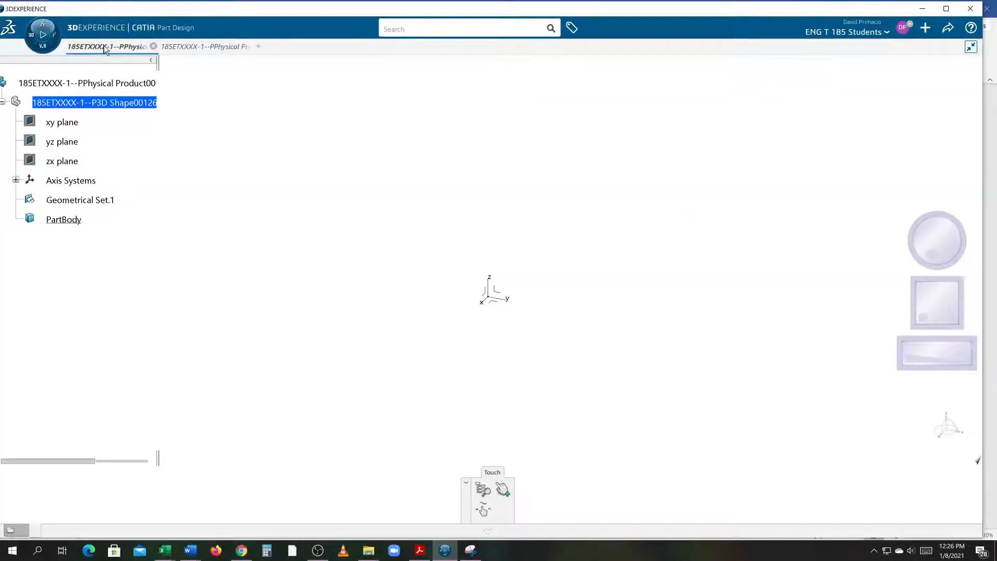
left_click(192, 50)
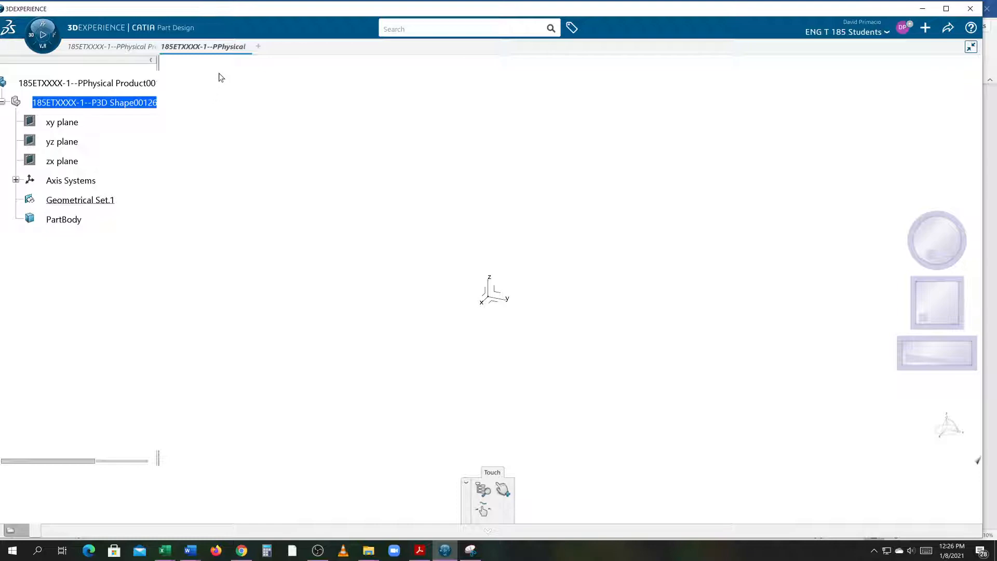
left_click(247, 47)
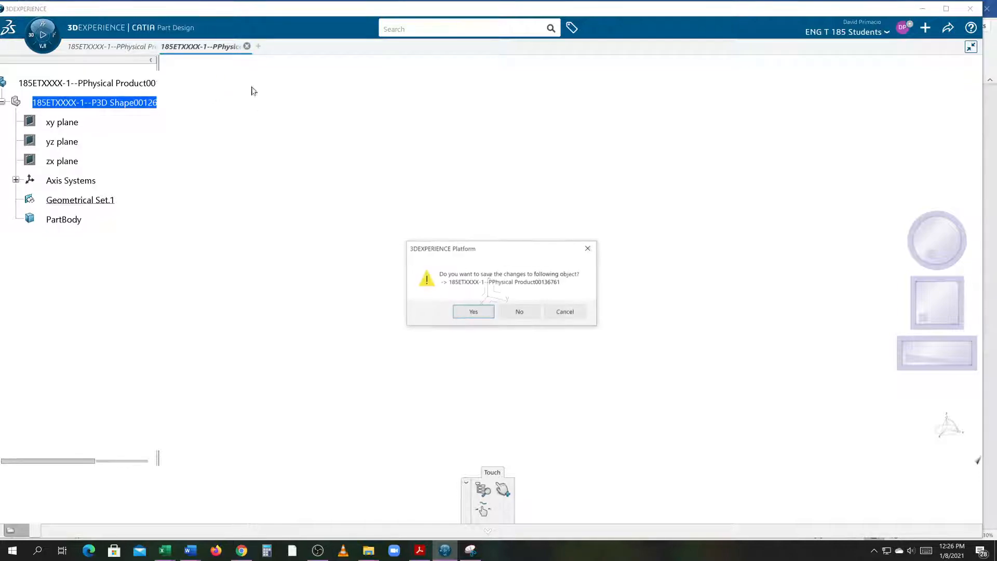
left_click(524, 312)
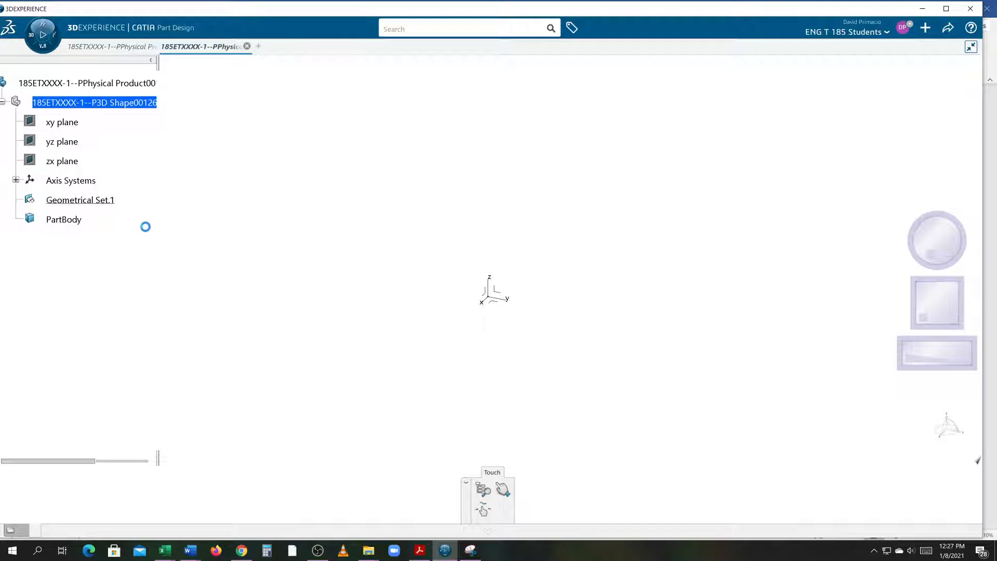
- Define PartBody as the in-work object and open a sketch on the yz plane
right_click(63, 220)
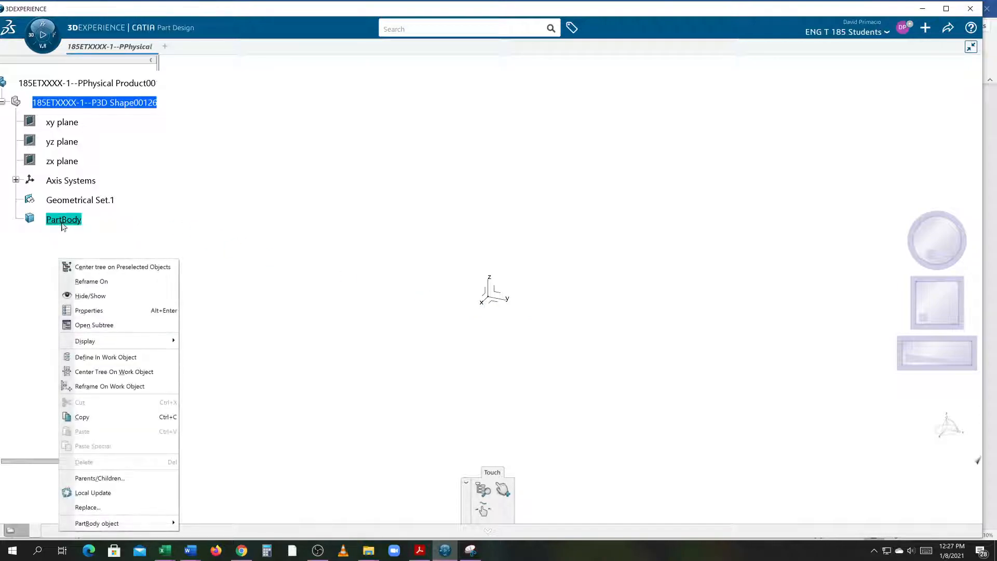
left_click(116, 357)
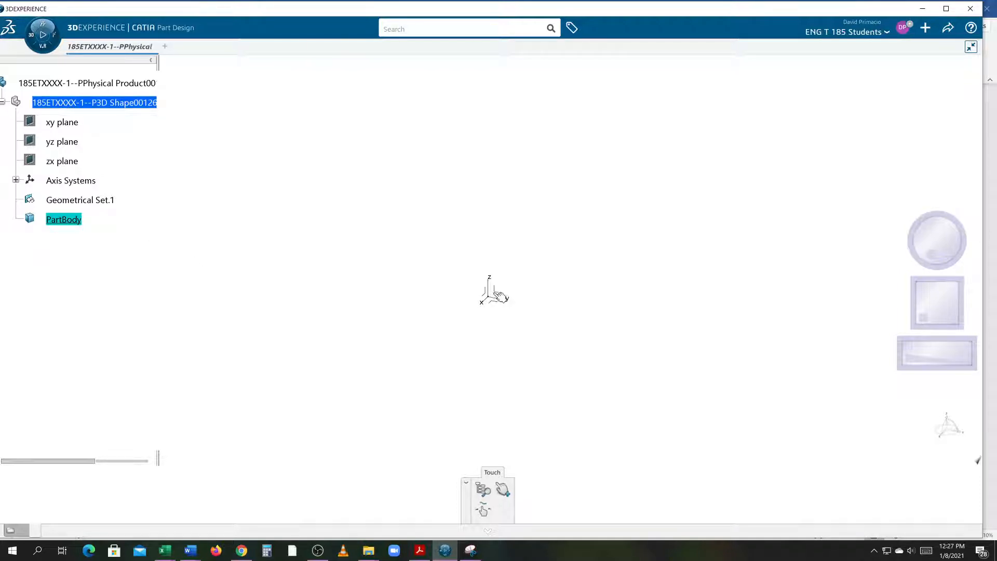
left_click(496, 293)
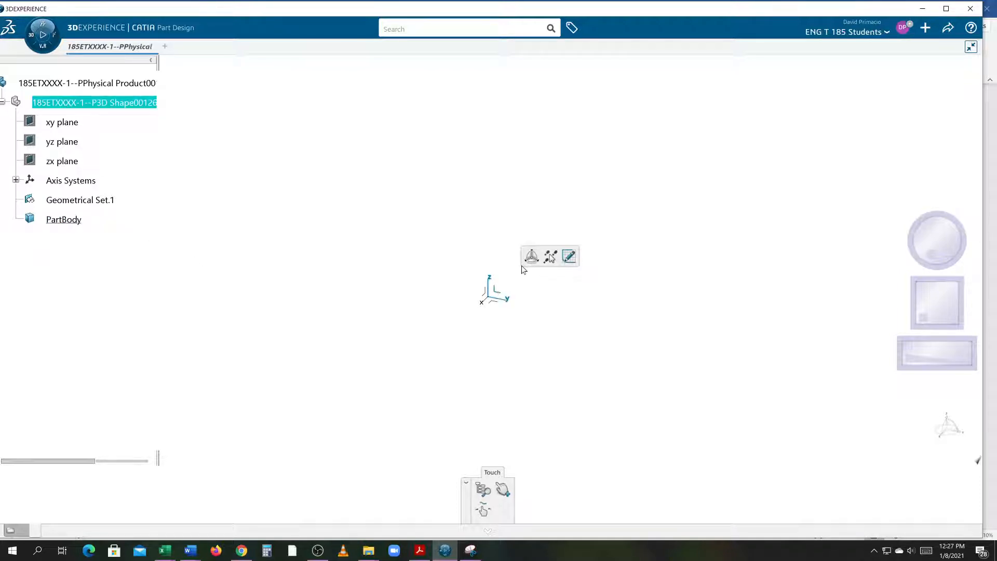
left_click(568, 256)
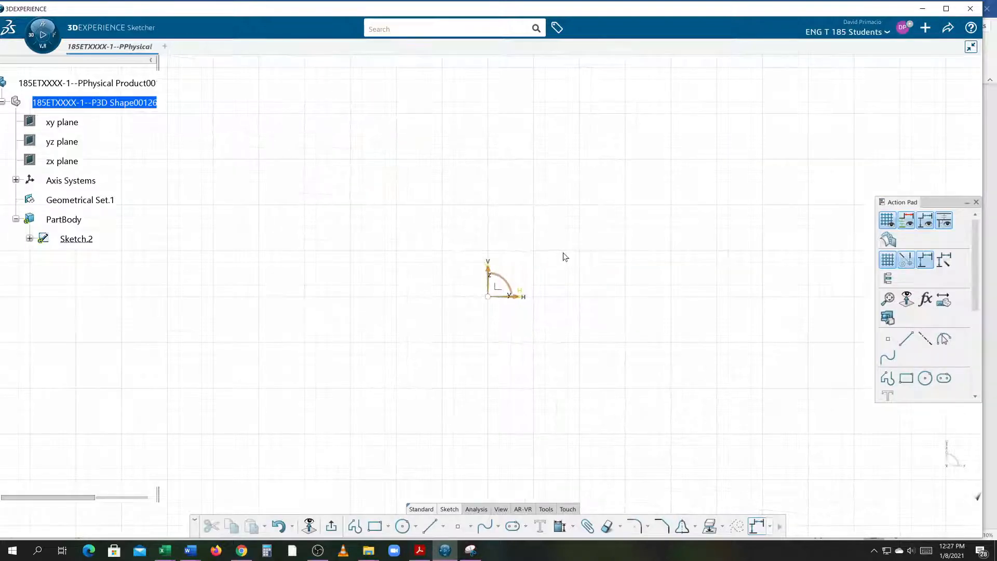
mouse_move(585, 225)
middle_mouse_down()
mouse_move(284, 430)
mouse_move(647, 323)
mouse_move(668, 209)
mouse_move(467, 250)
mouse_move(286, 359)
mouse_move(265, 379)
mouse_move(270, 386)
middle_mouse_up()
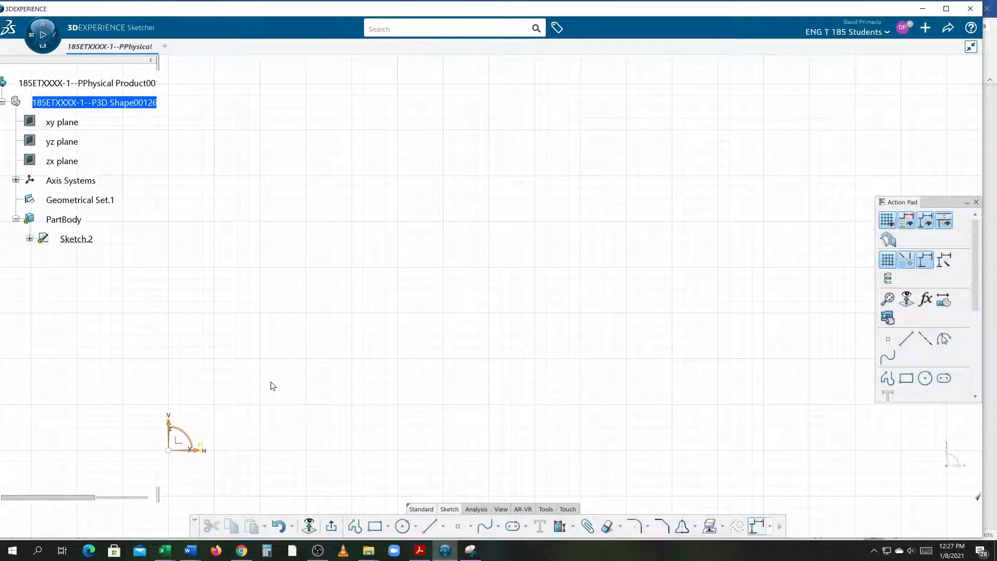
- Review the sketching tasks under Lessons Learned on the assignment page in Chrome, and return to 3DEXPERIENCE
left_click(242, 550)
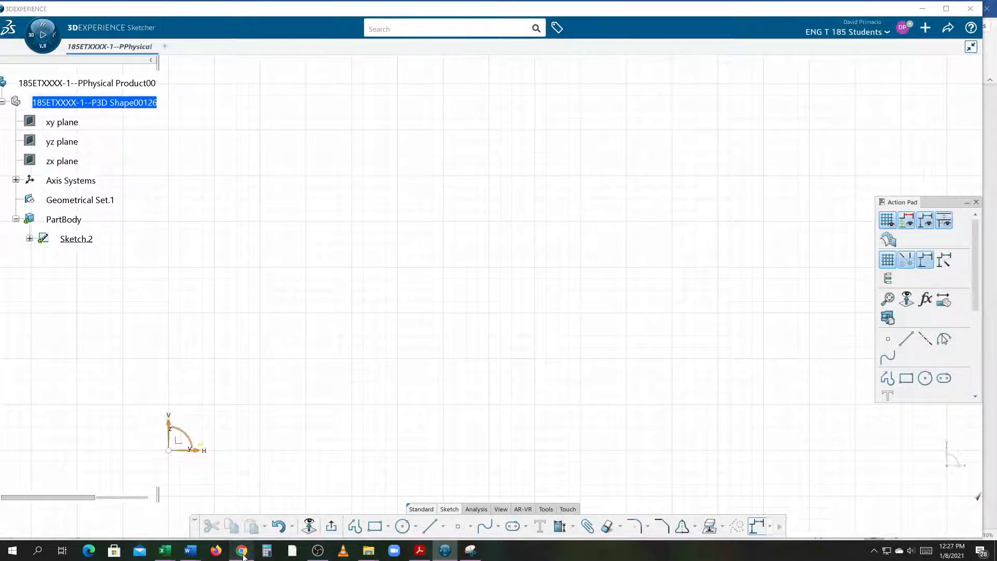
scroll(310, 386, "down", 2)
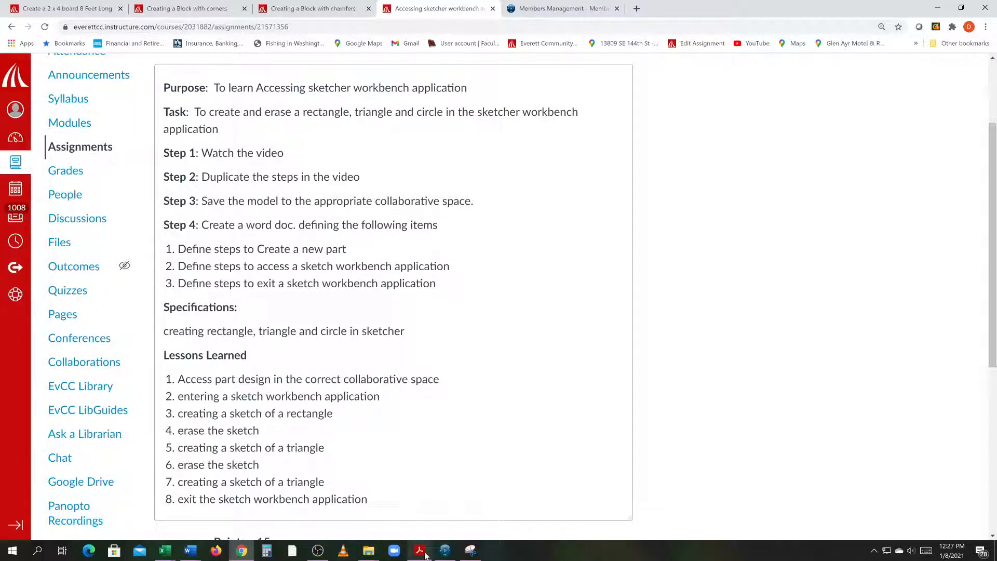
left_click(445, 550)
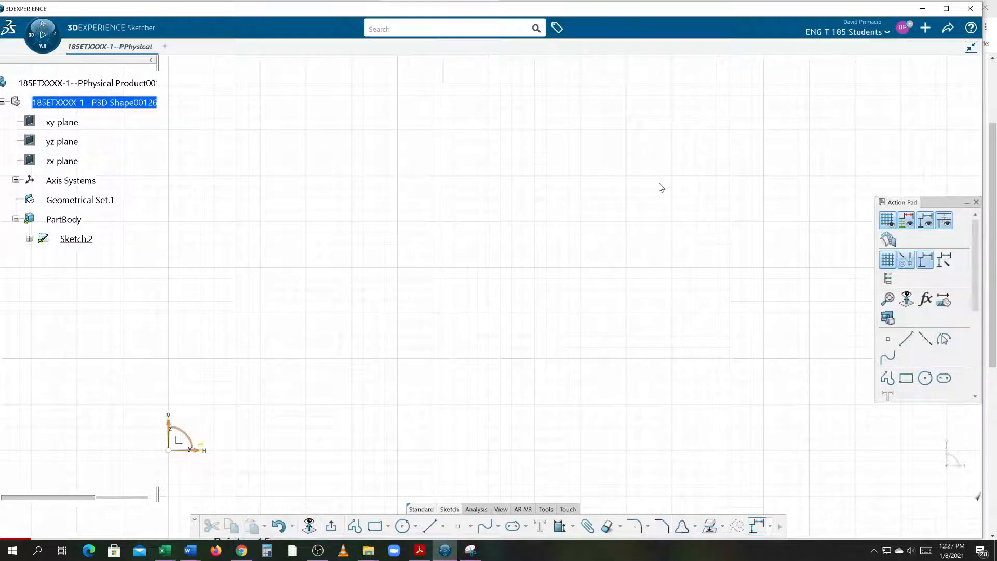
left_click(241, 550)
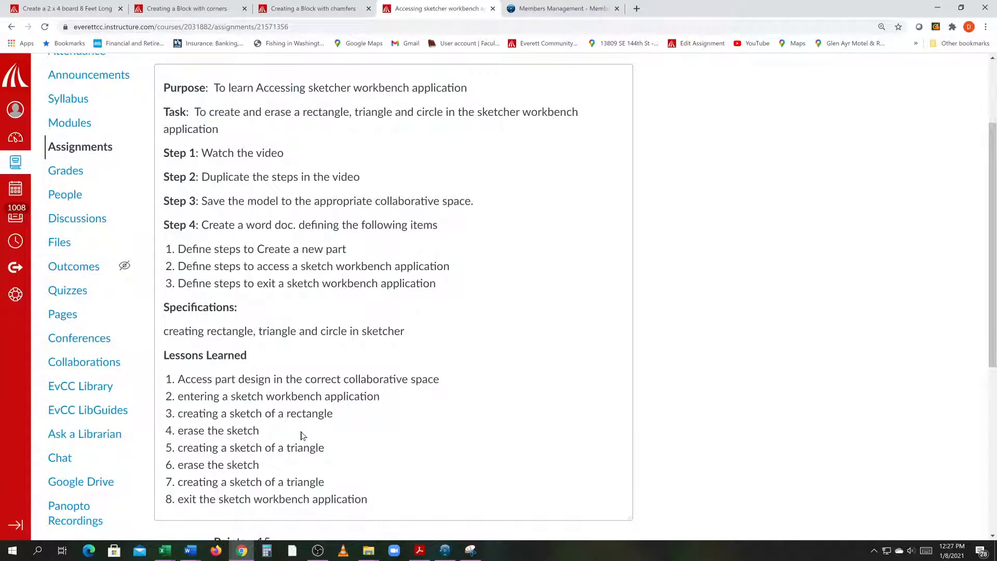
left_click(445, 550)
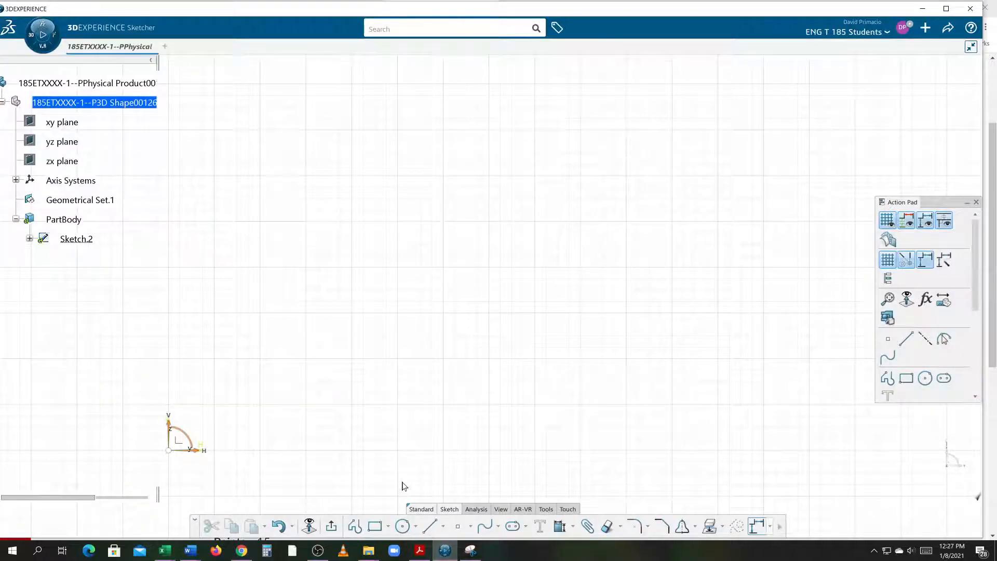
- Draw a vertical 2 in line in the sketch from H 6, V 5 down to H 6, V 3
left_click(446, 507)
left_click(430, 526)
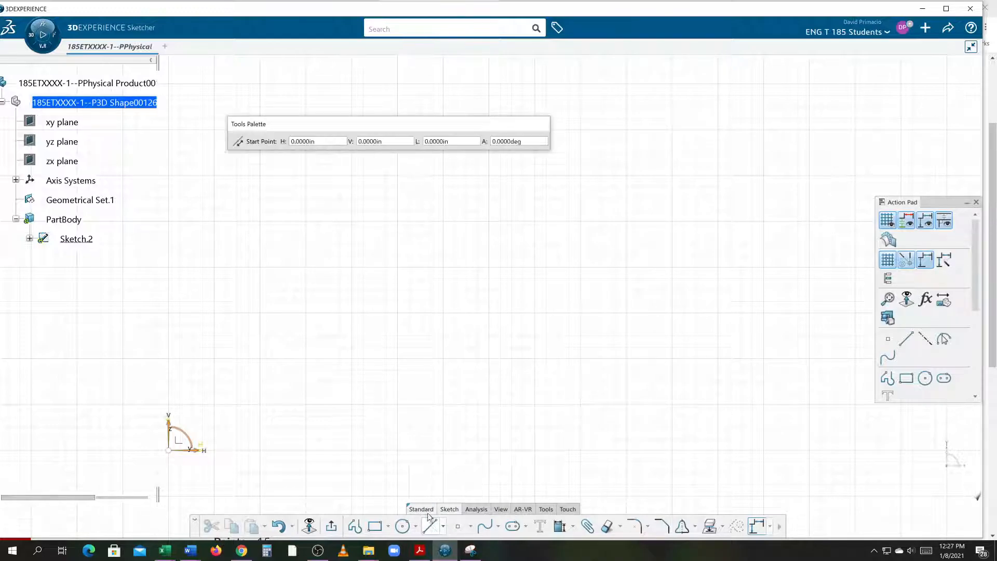
left_click(443, 221)
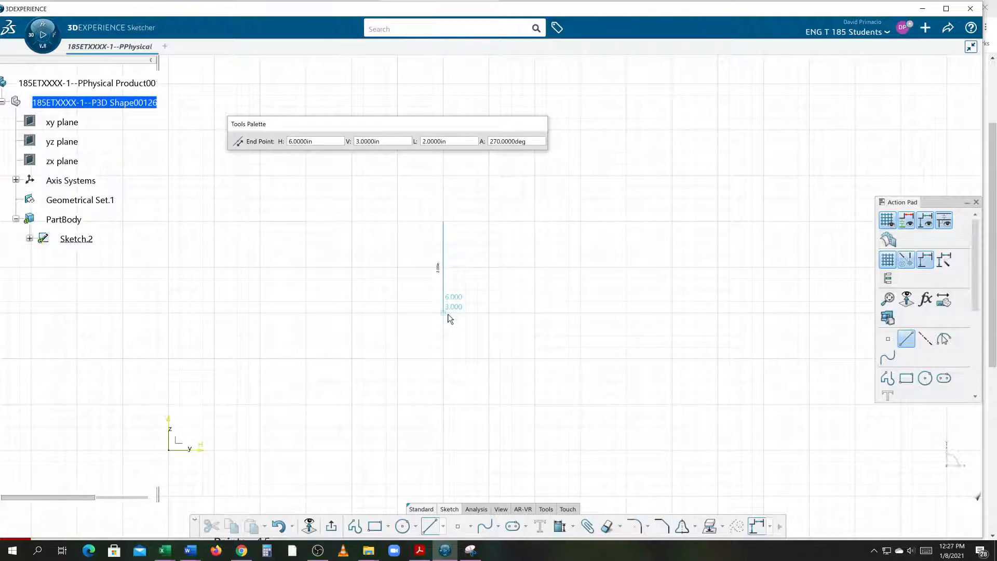
left_click(447, 314)
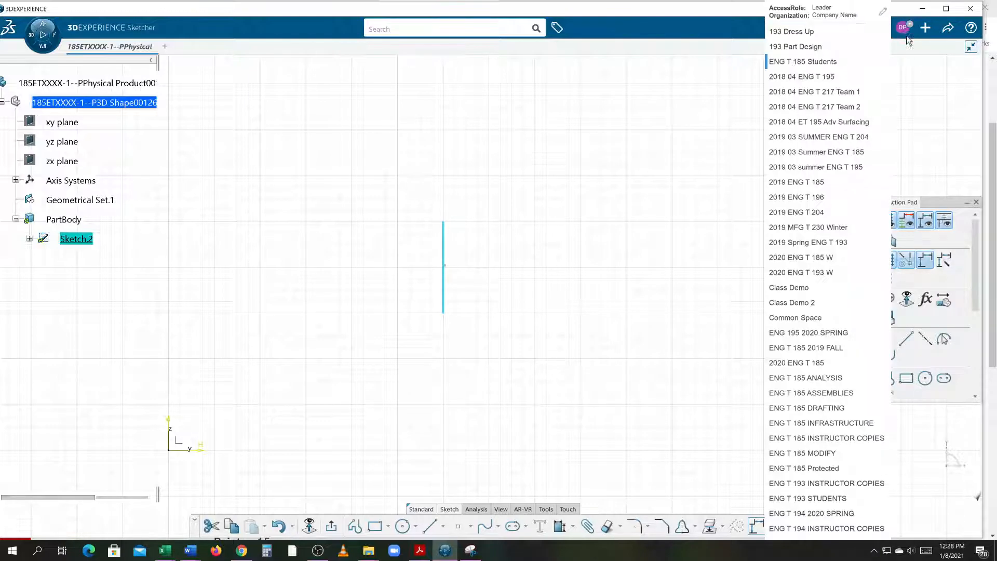
- Examine the Sketcher grid settings and the length unit settings in Preferences, and close them without changes
left_click(938, 48)
left_click(904, 28)
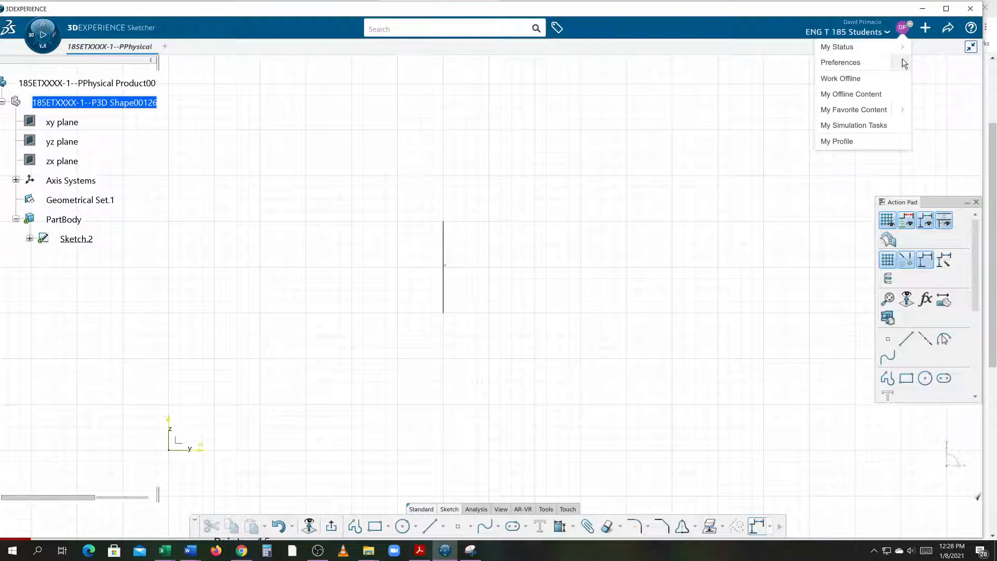
left_click(900, 62)
left_click(866, 65)
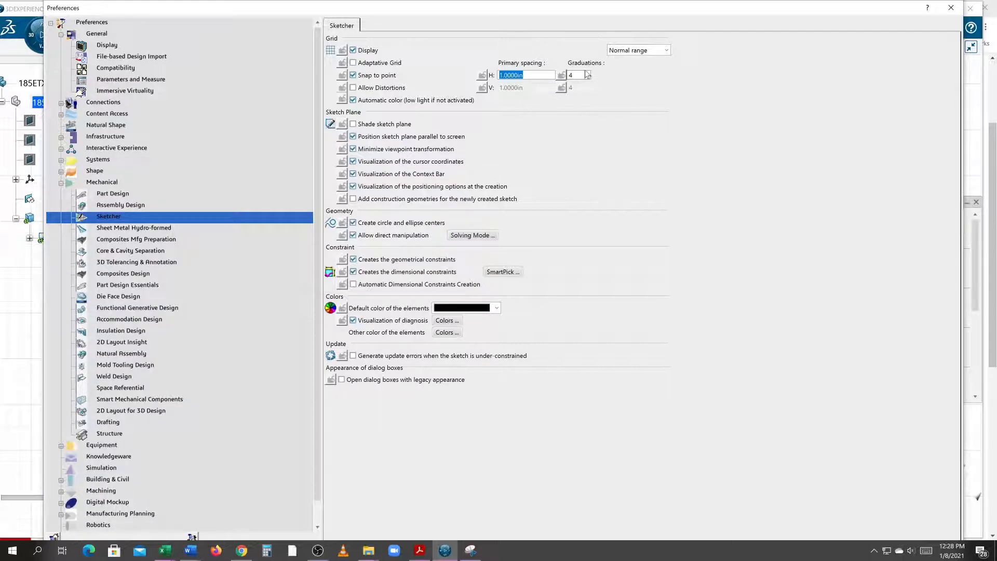
mouse_move(588, 71)
left_click(114, 80)
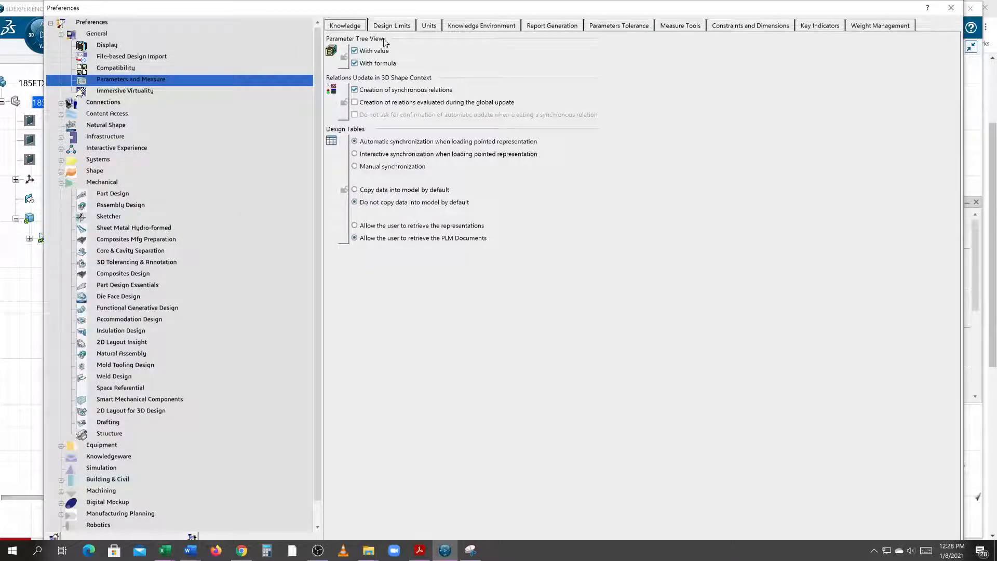
left_click(428, 26)
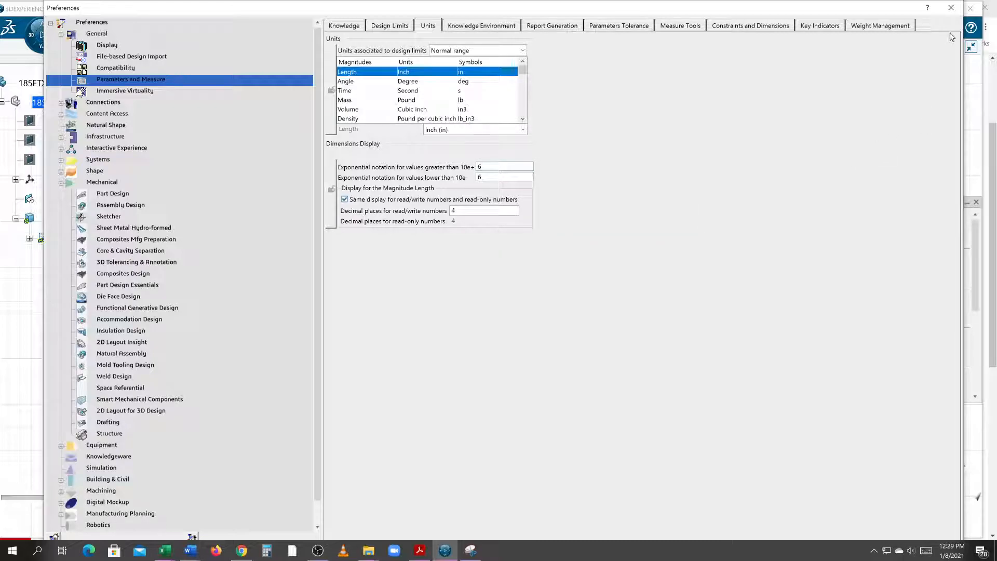
left_click(949, 11)
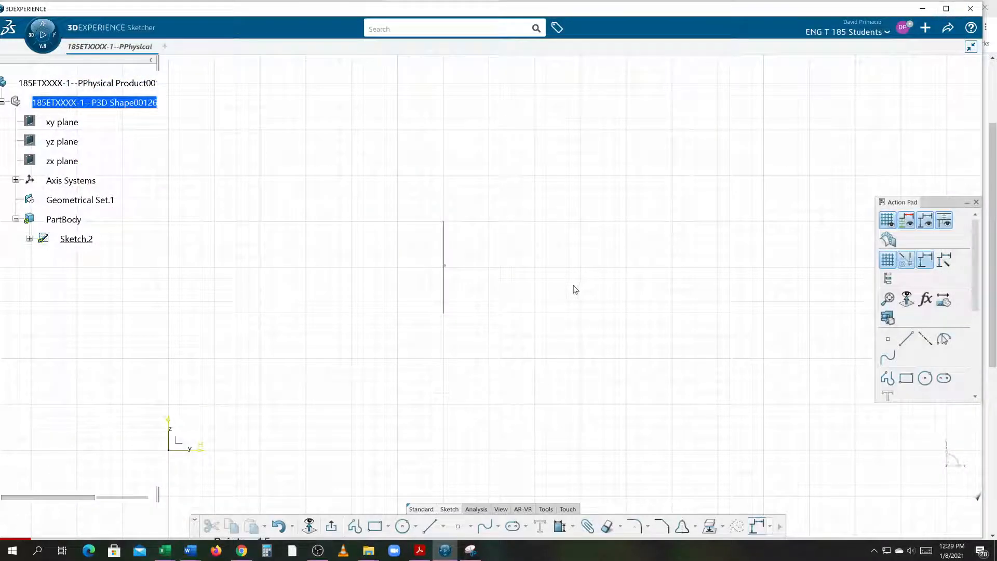
- Draw the top, right and bottom lines, each 2 in long, to complete a closed square with the existing vertical line
left_click(430, 526)
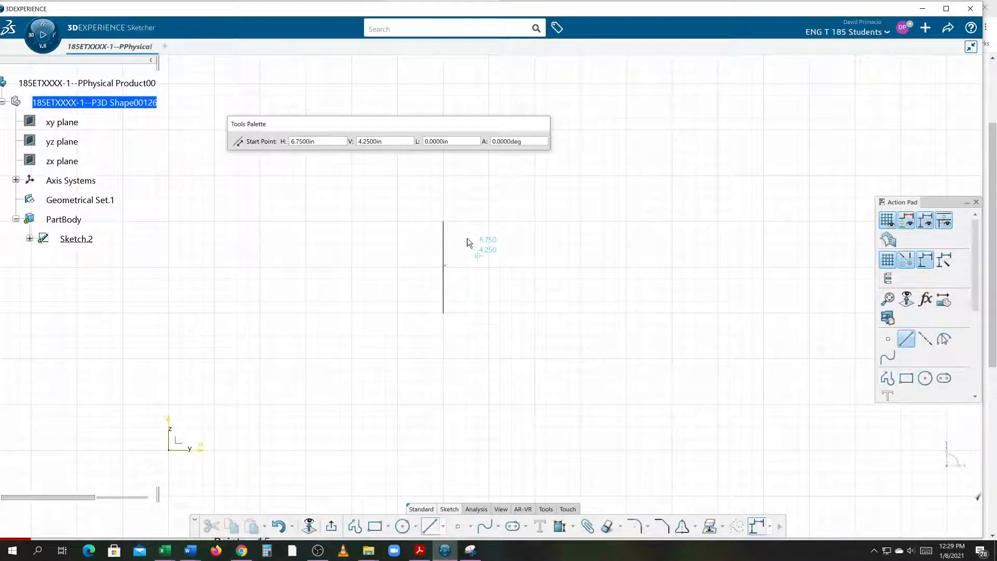
left_click(445, 223)
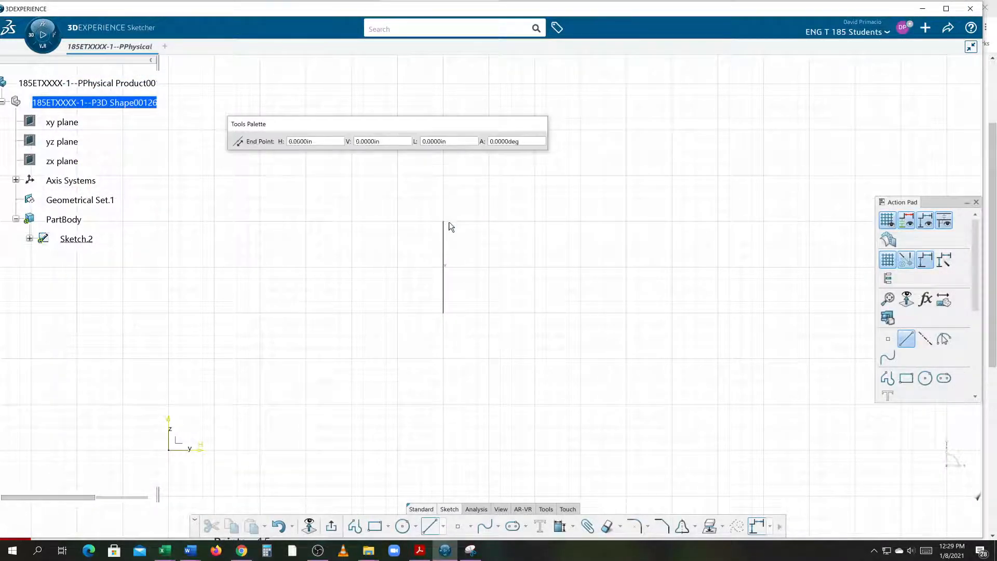
left_click(536, 225)
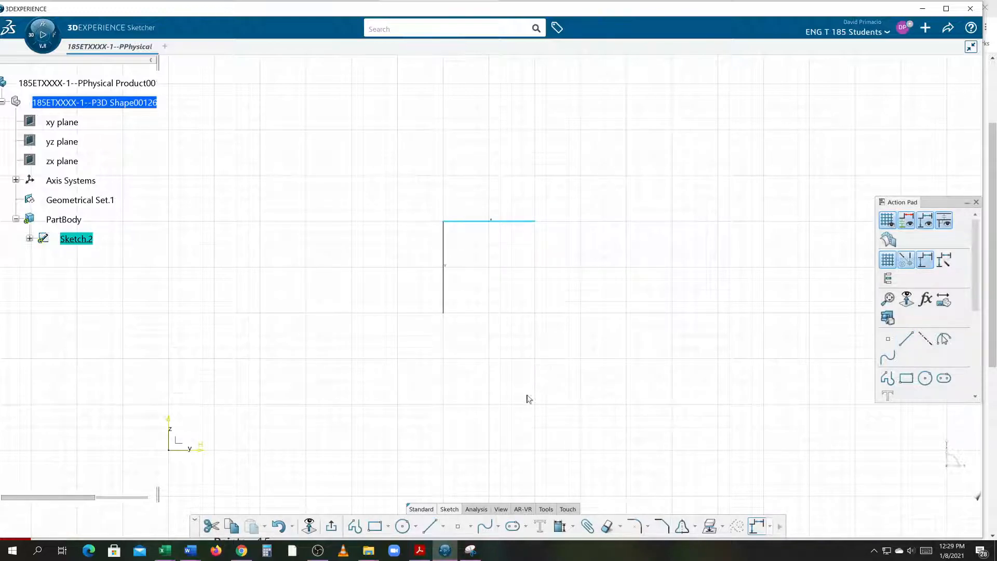
left_click(430, 527)
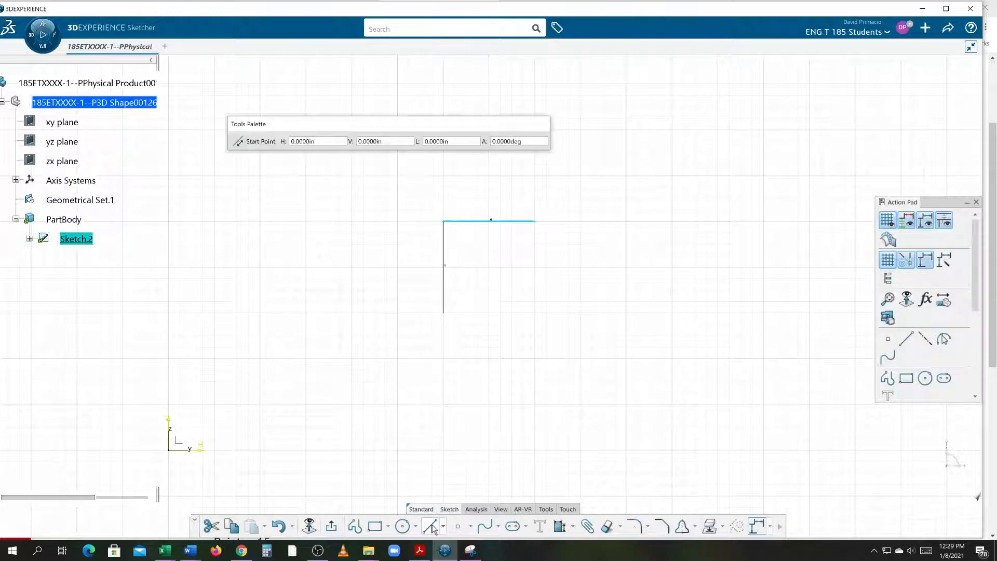
left_click(538, 226)
left_click(535, 313)
left_click(444, 313)
left_click(536, 312)
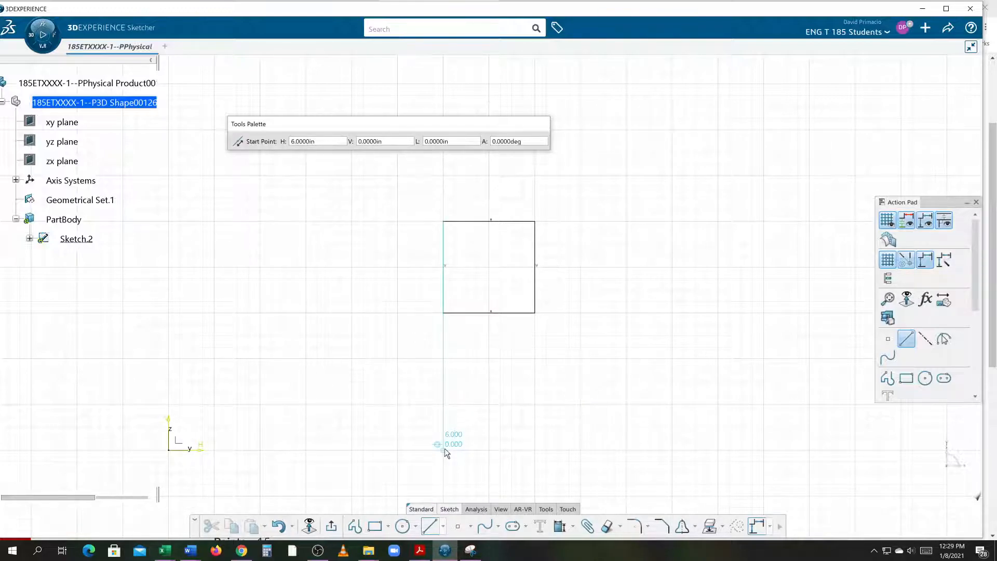
key("Escape")
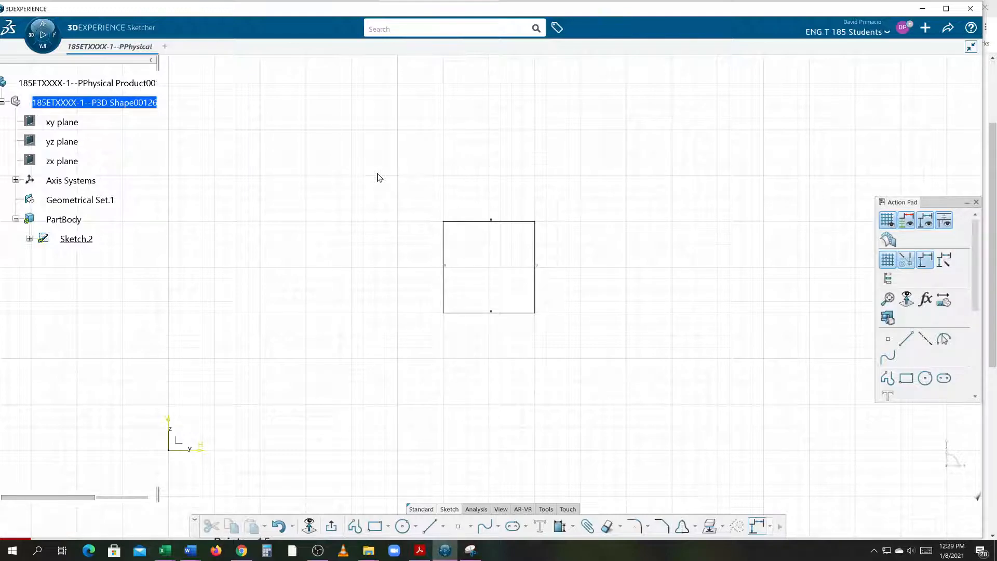
- Expand the sketch's geometry in the tree with the whole square selected, and erase all of its lines and points
left_click_drag(378, 177, 607, 399)
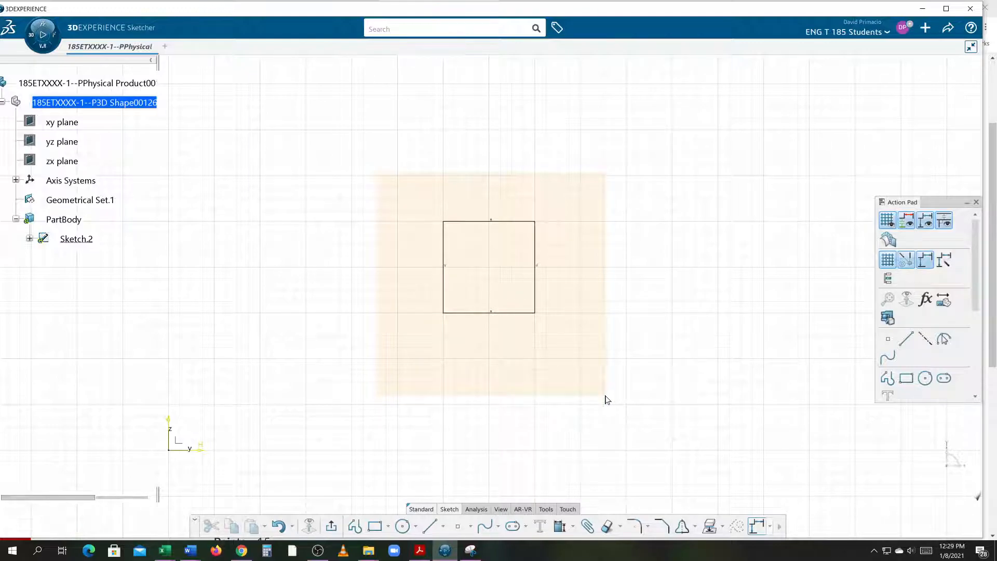
left_click_drag(606, 400, 605, 398)
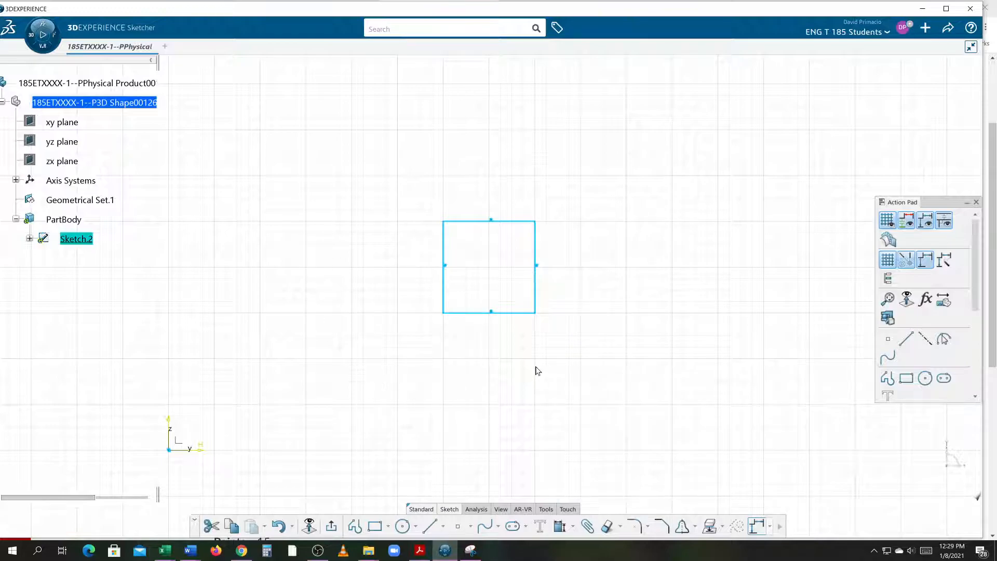
left_click(29, 239)
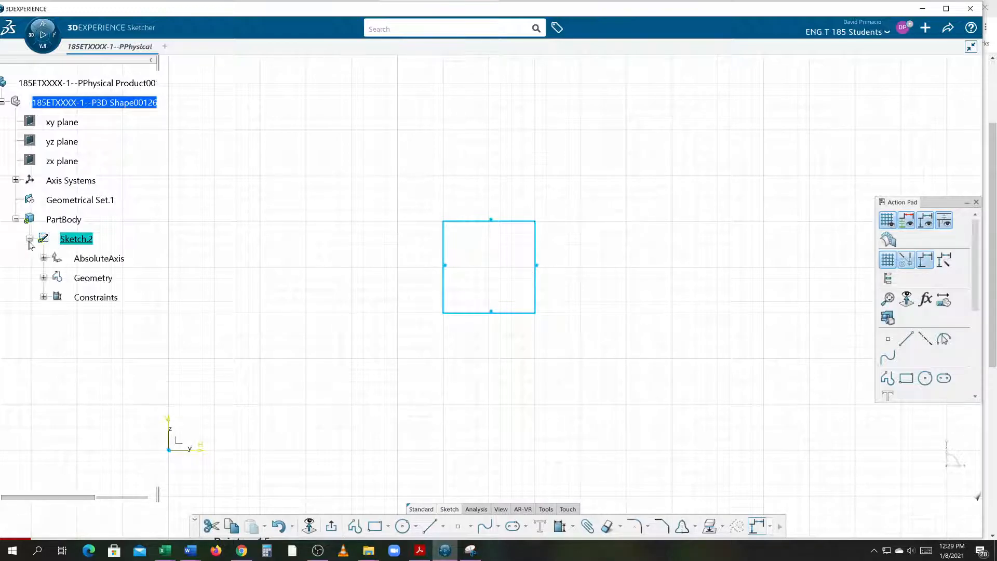
left_click(44, 278)
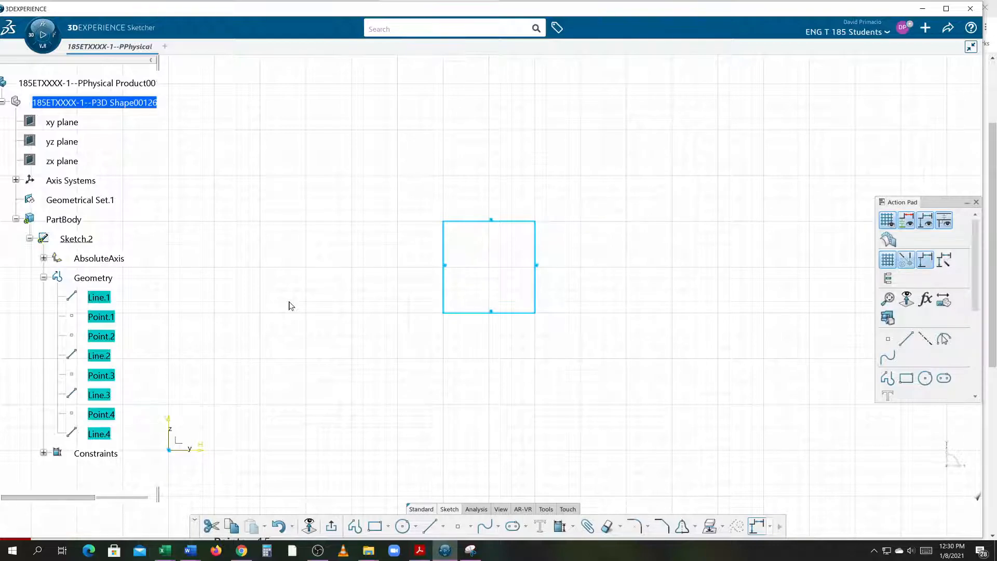
key("Delete")
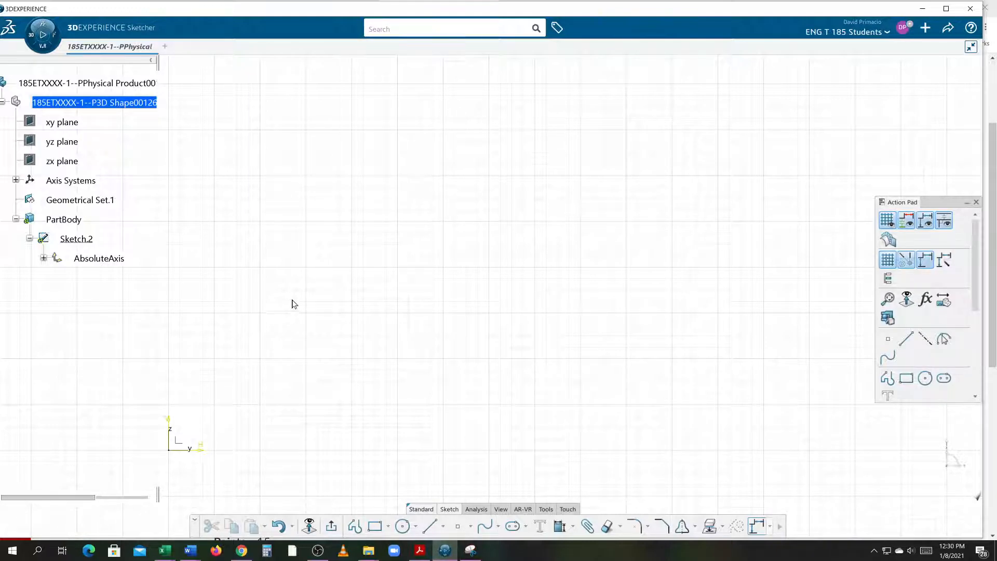
- Draw a closed triangle from three lines with its apex at H 7, V 5 and base corners at H 5, V 3 and H 9, V 3
left_click(430, 527)
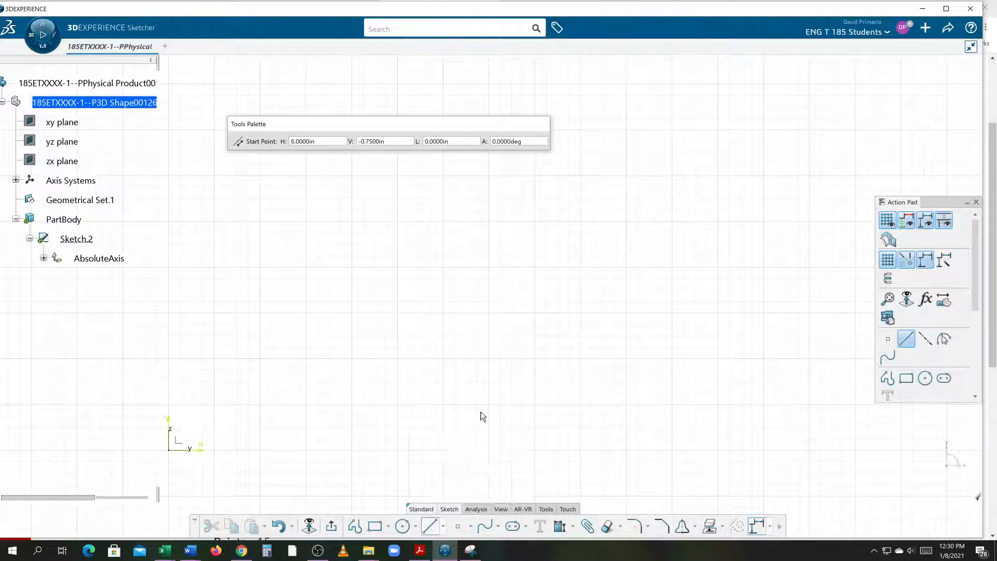
left_click(490, 222)
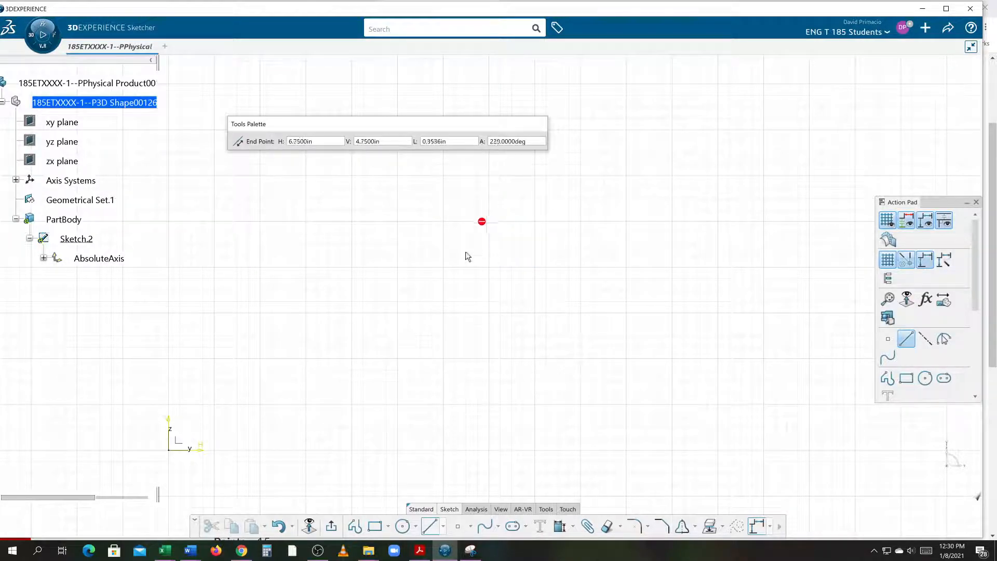
left_click(397, 313)
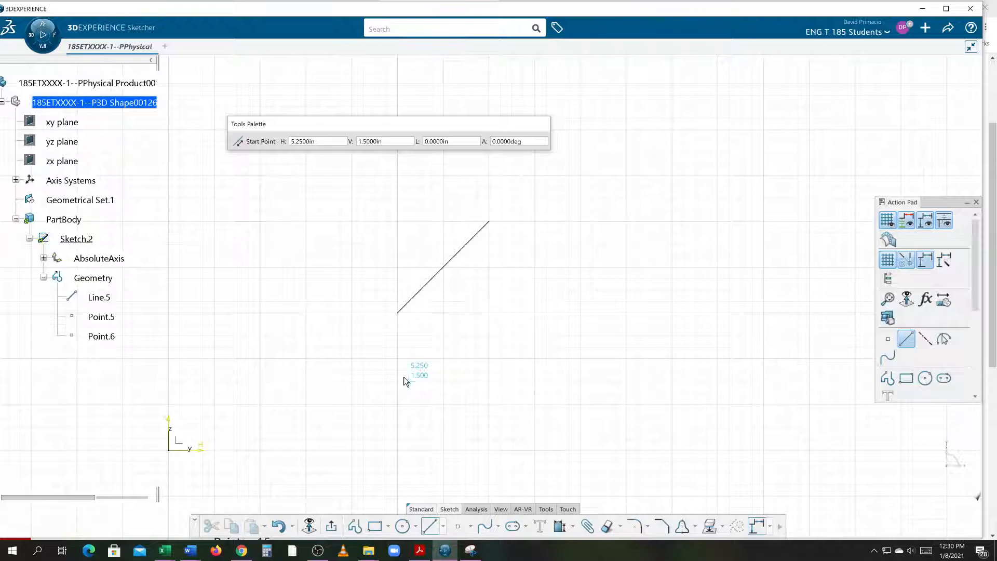
left_click(397, 313)
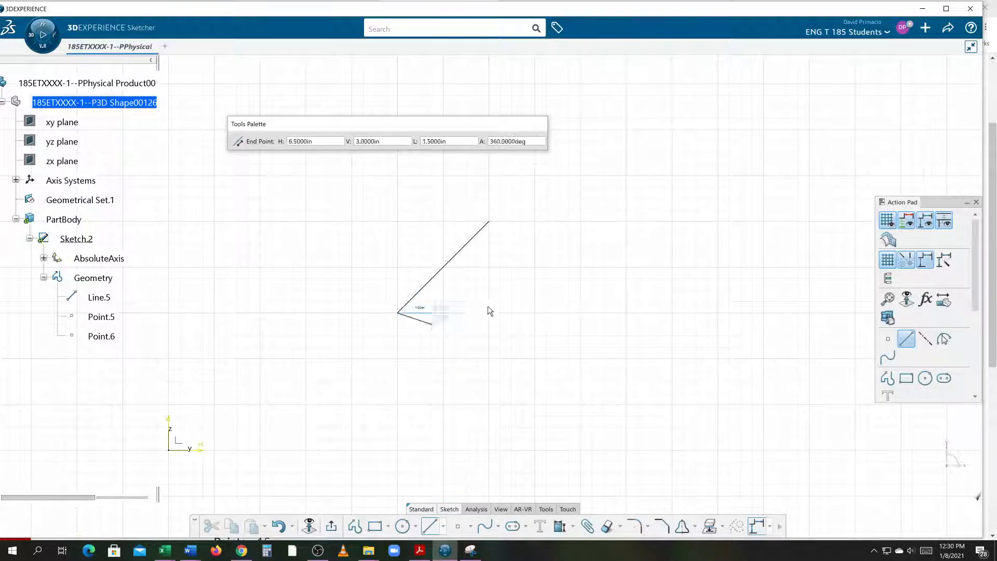
left_click(585, 313)
left_click(490, 224)
left_click(582, 313)
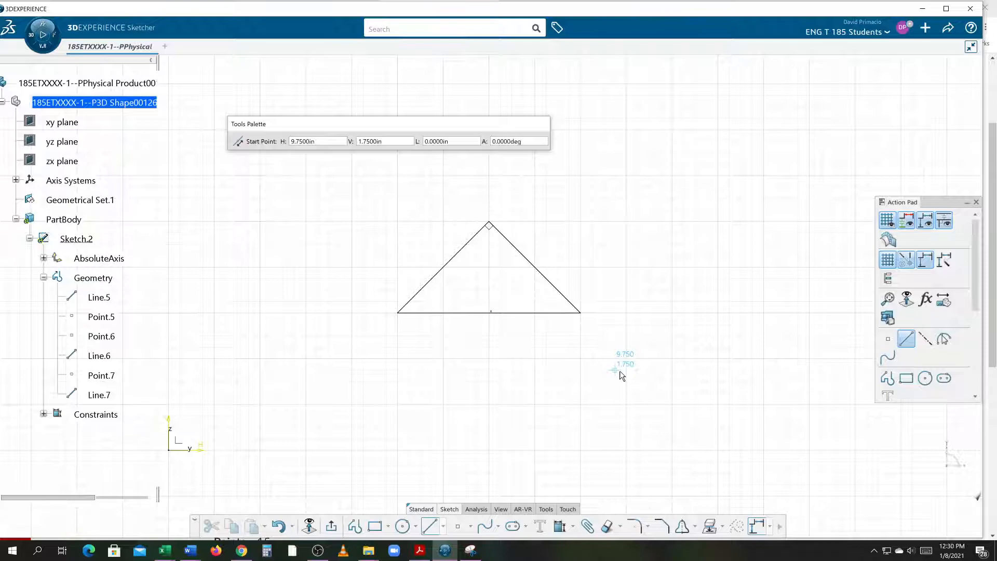
- Draw four diagonal lines crossing the triangle, two sloping down to the right and two sloping up to the right, and leave the Line command
left_click(420, 210)
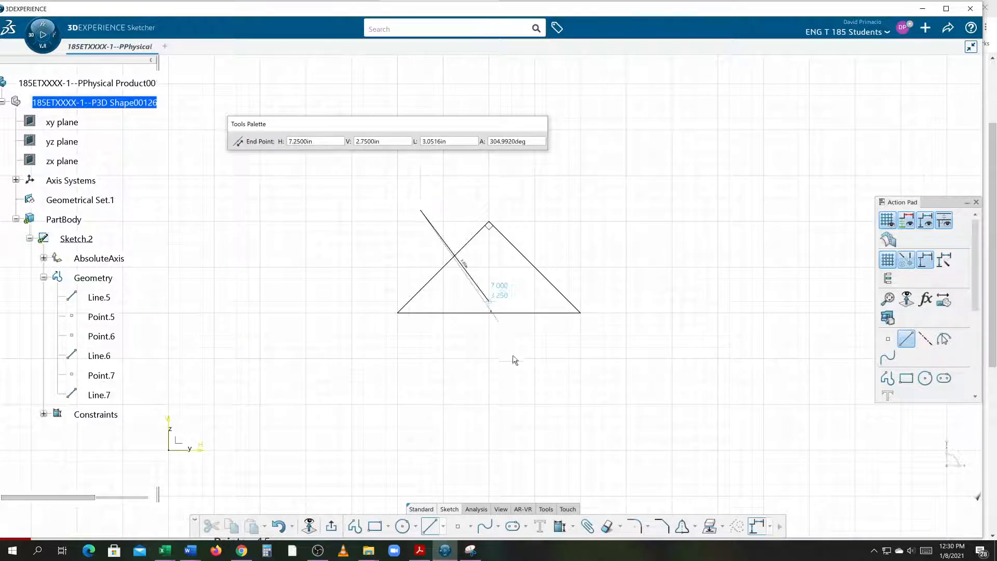
left_click(512, 358)
left_click(592, 233)
left_click(397, 382)
left_click(466, 210)
left_click(580, 358)
left_click(569, 187)
left_click(398, 335)
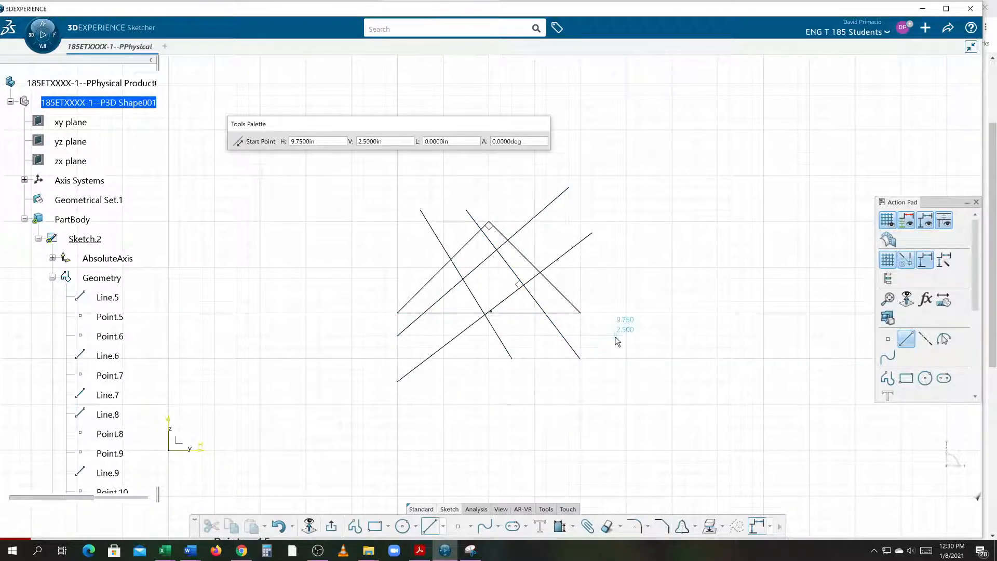
key("Escape")
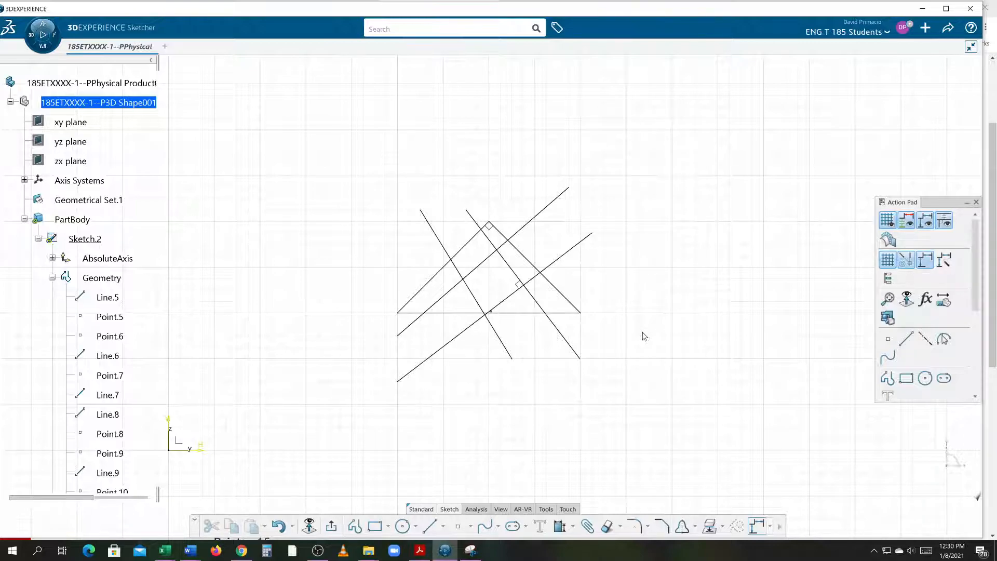
- Delete the two crossing lines that slope down to the right one by one, and erase all remaining sketch geometry together
left_click(509, 350)
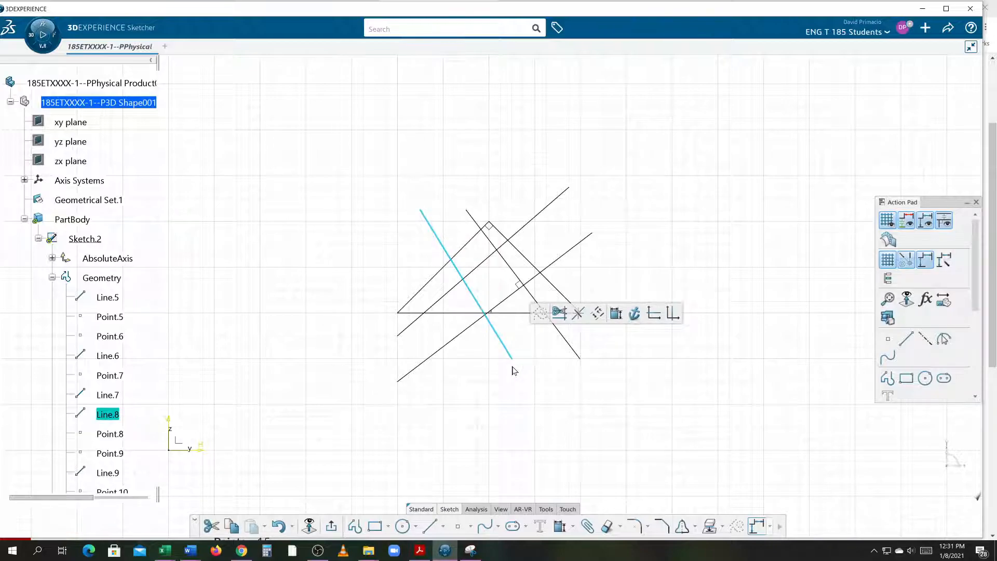
key("Delete")
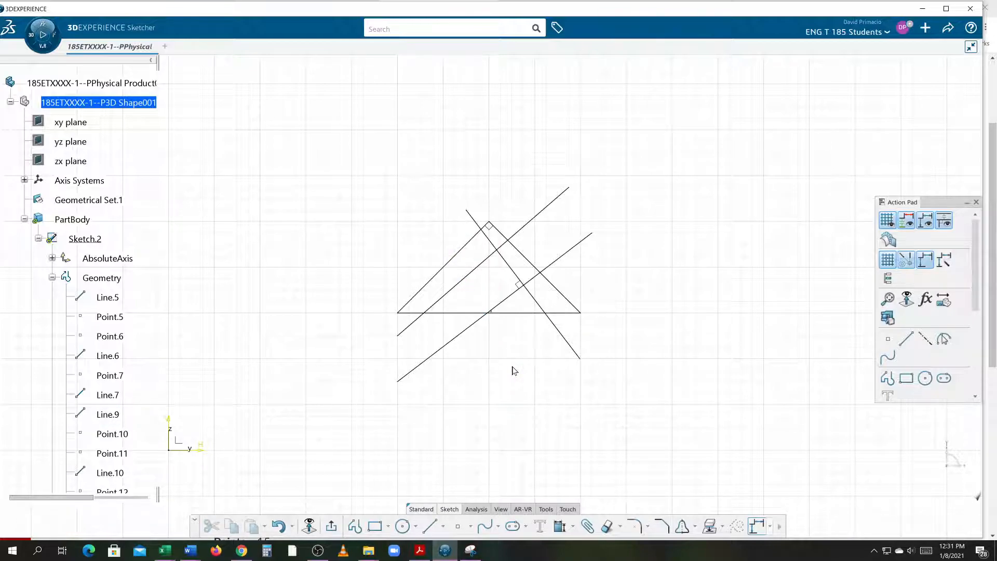
left_click(567, 340)
right_click(562, 337)
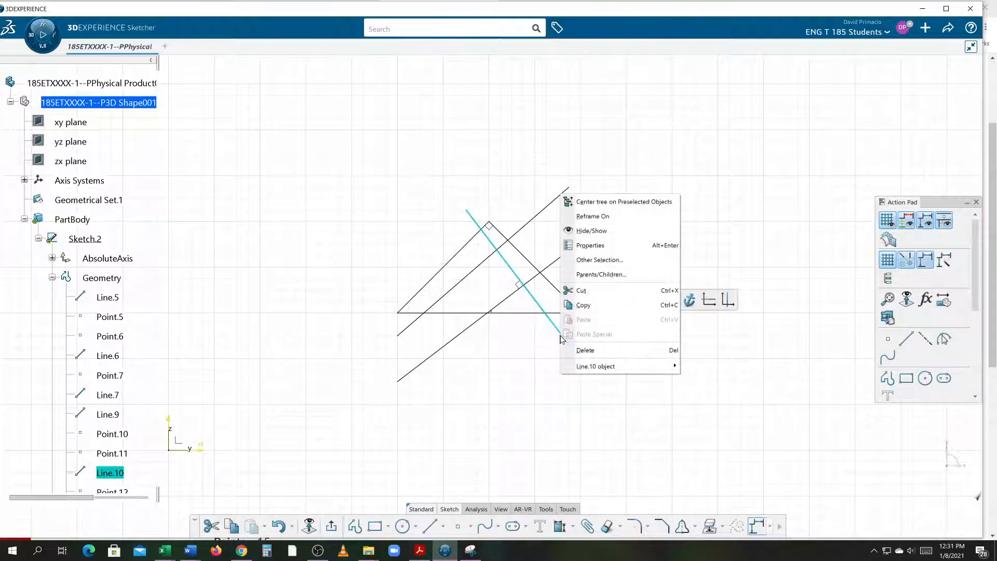
left_click(572, 350)
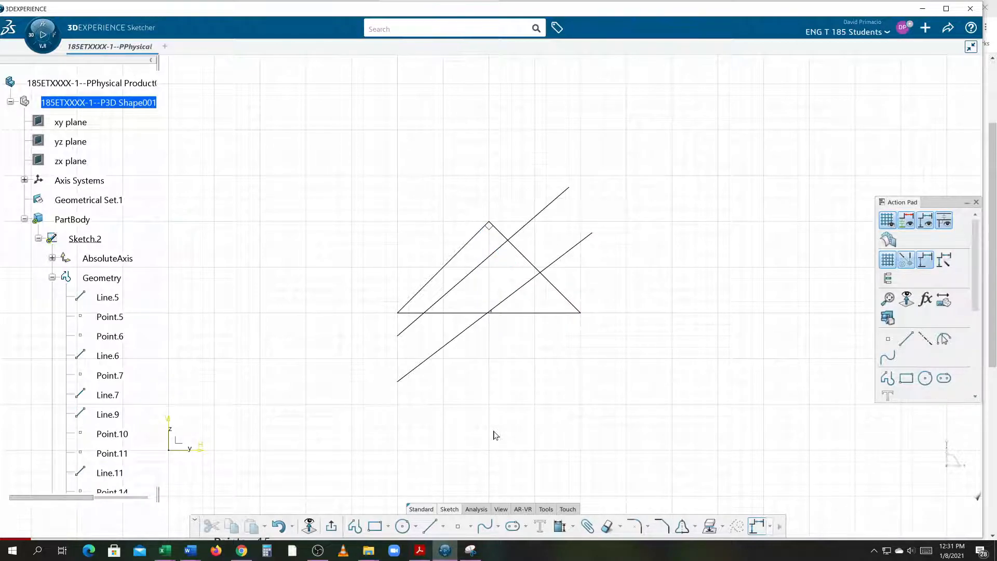
mouse_move(265, 132)
left_mouse_down()
mouse_move(325, 175)
mouse_move(648, 256)
mouse_move(670, 471)
mouse_move(668, 463)
left_mouse_up()
key("Delete")
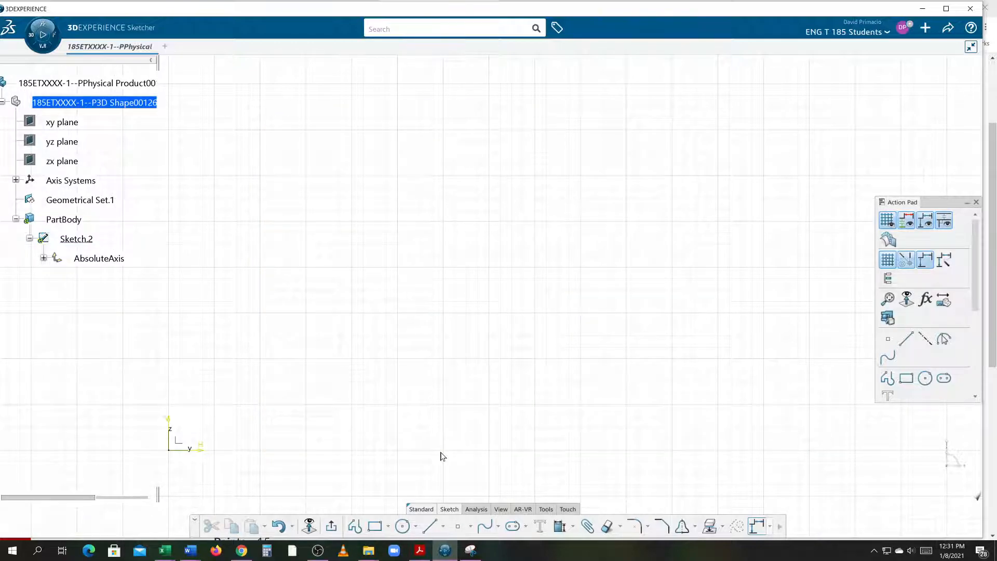
- Draw a circle of 1 in radius centred at H 7, V 4, and erase it
left_click(403, 526)
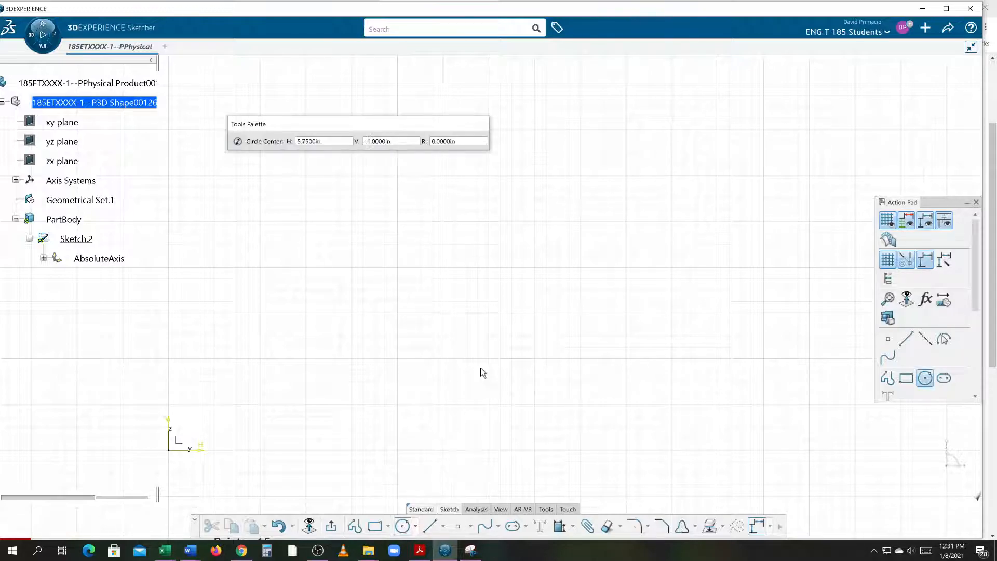
left_click(489, 266)
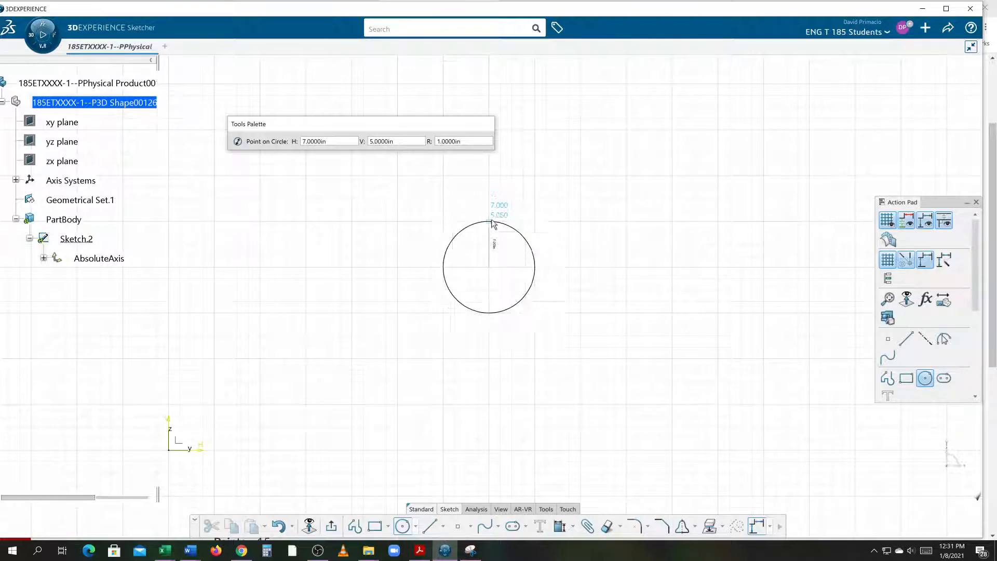
left_click(493, 222)
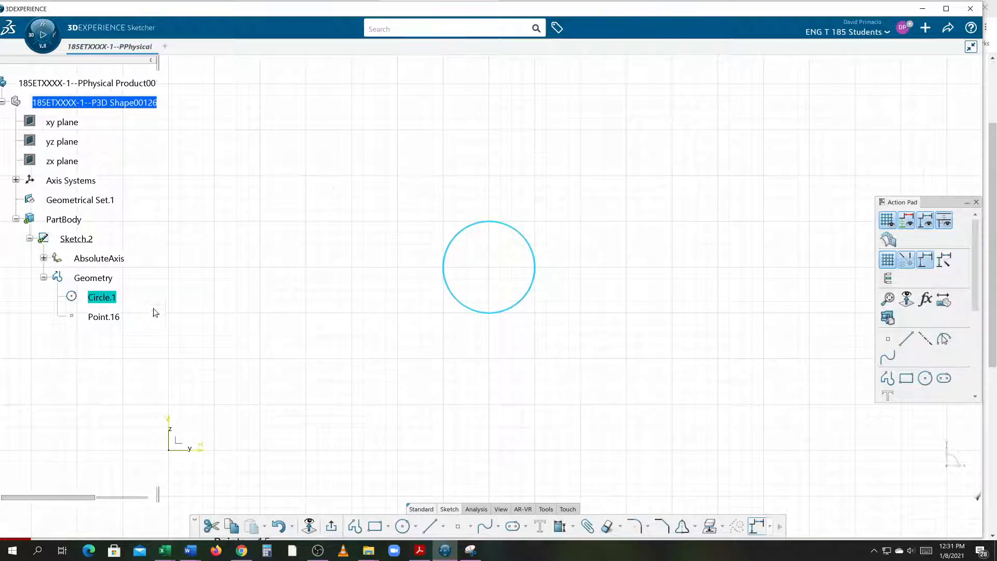
key("Delete")
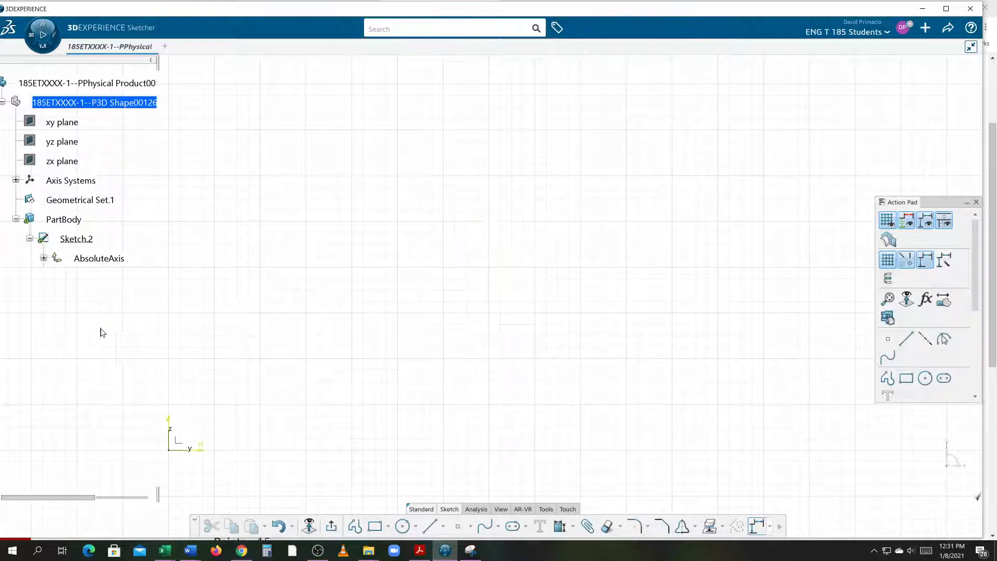
- Draw a circle centred at H 7, V 4 with a radius of 1.5 in, and move its dimension outside the circle to the upper right
left_click(404, 529)
left_click(488, 266)
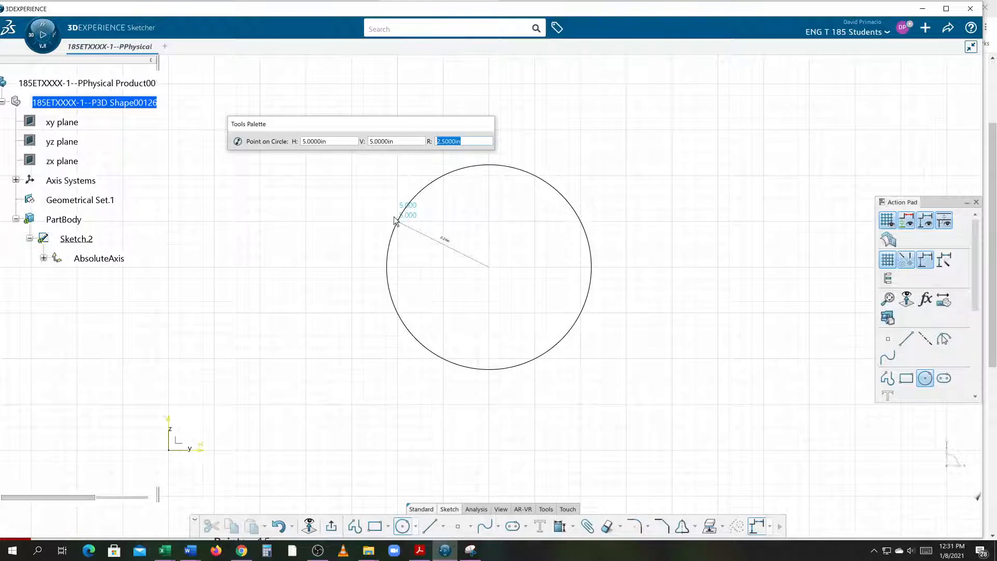
type("1.5")
key("Return")
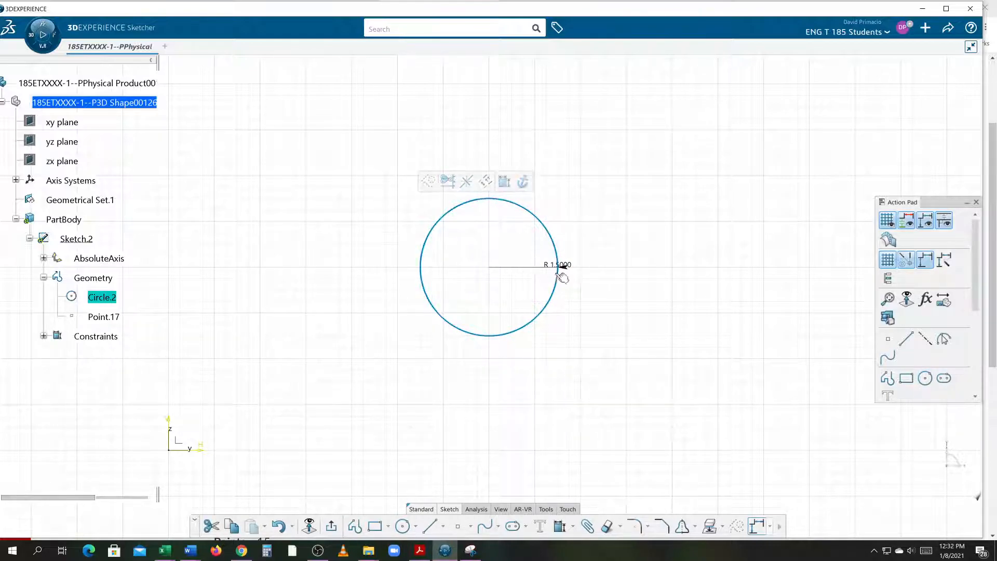
mouse_move(553, 267)
left_mouse_down()
mouse_move(642, 270)
mouse_move(605, 138)
mouse_move(571, 136)
mouse_move(538, 181)
left_mouse_up()
left_click(651, 251)
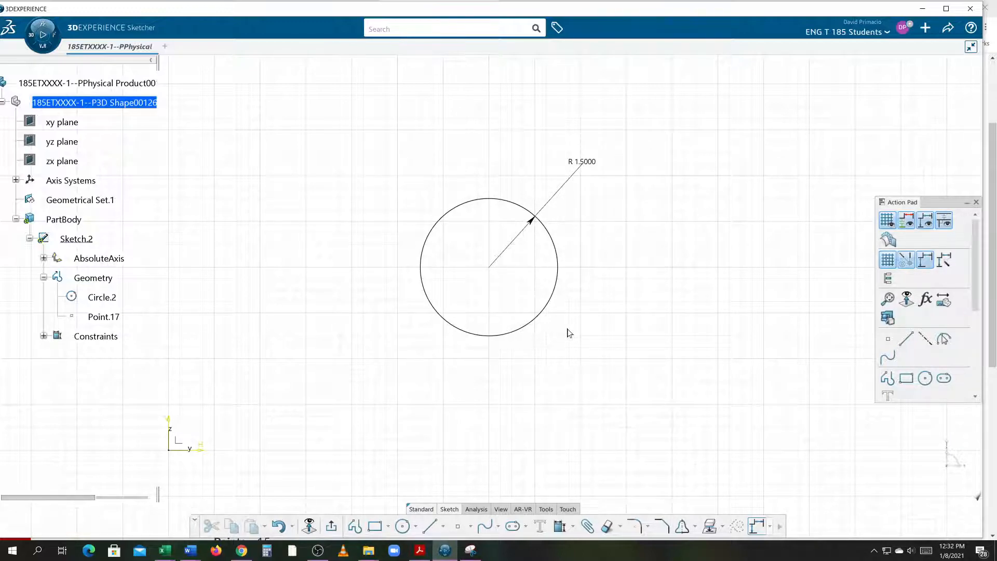
- Change the circle's dimension type from Radius to Diameter
left_click(594, 163)
double_click(595, 164)
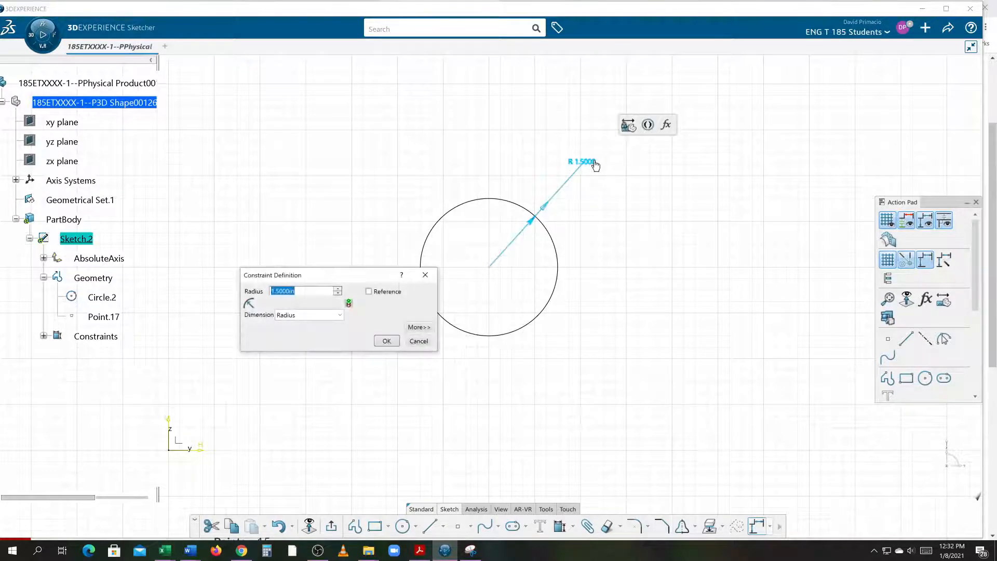
left_click(329, 315)
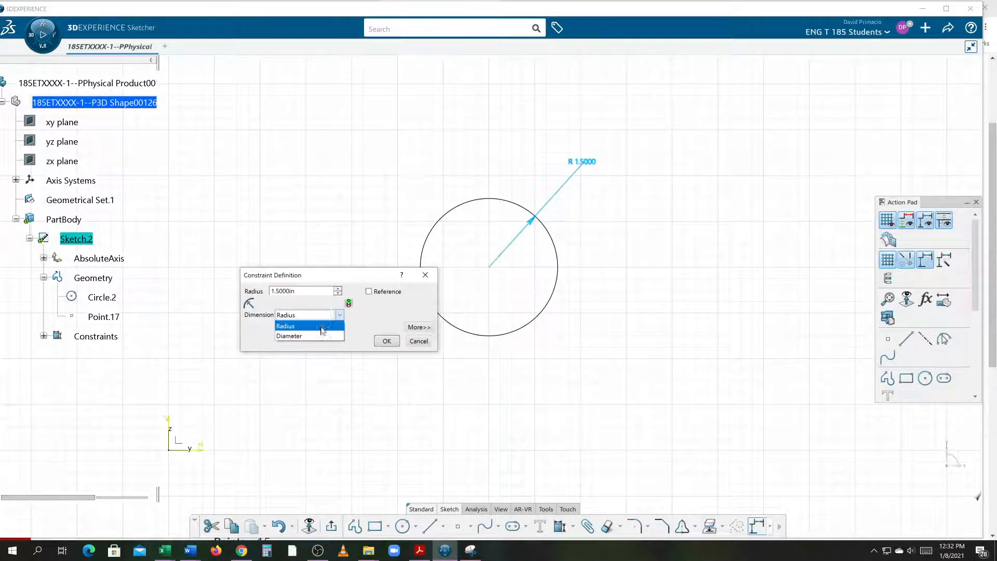
left_click(307, 343)
left_click(386, 340)
left_click(696, 439)
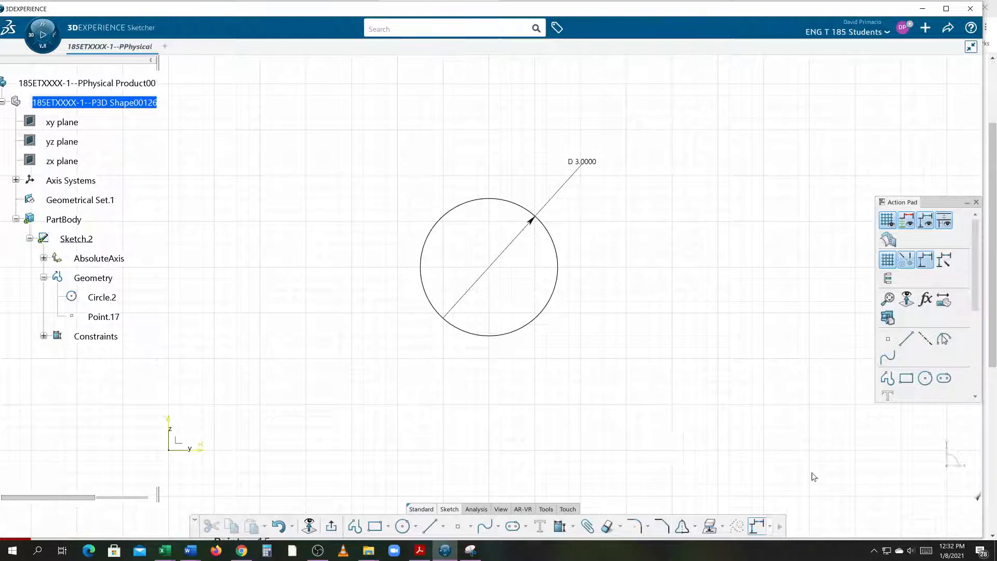
- Set the circle's diameter to 5 in
double_click(588, 163)
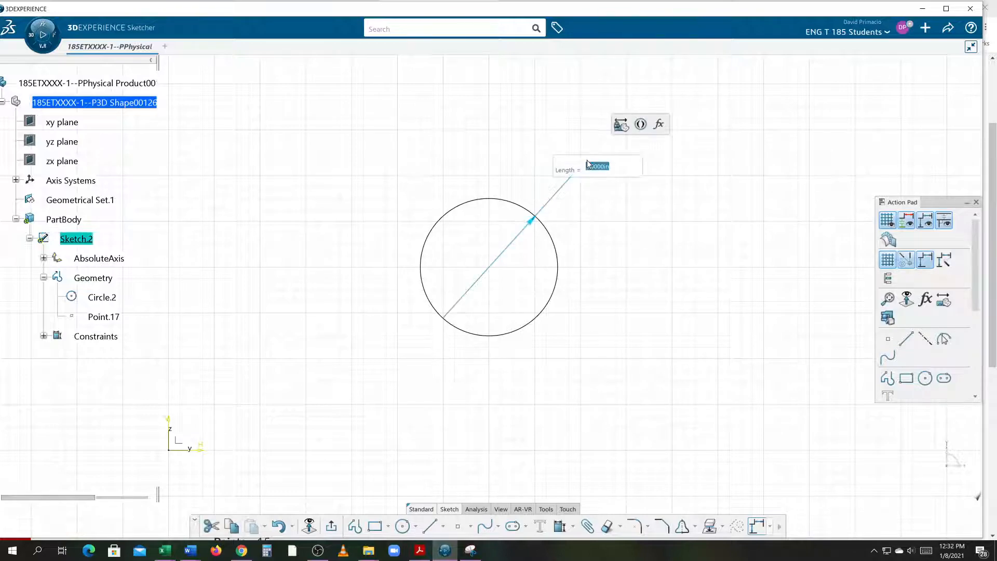
type("1")
key("Return")
double_click(582, 161)
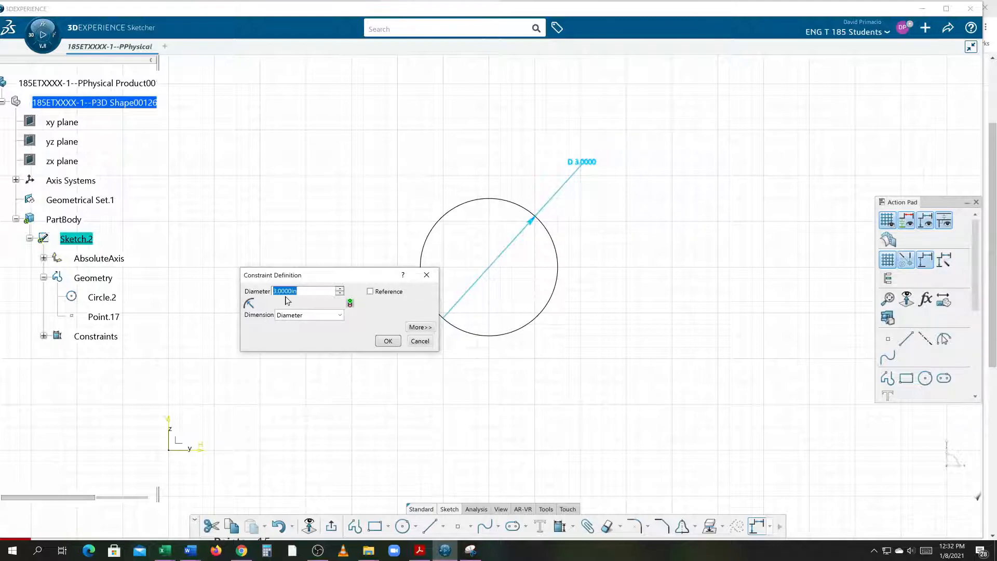
type("5")
key("Return")
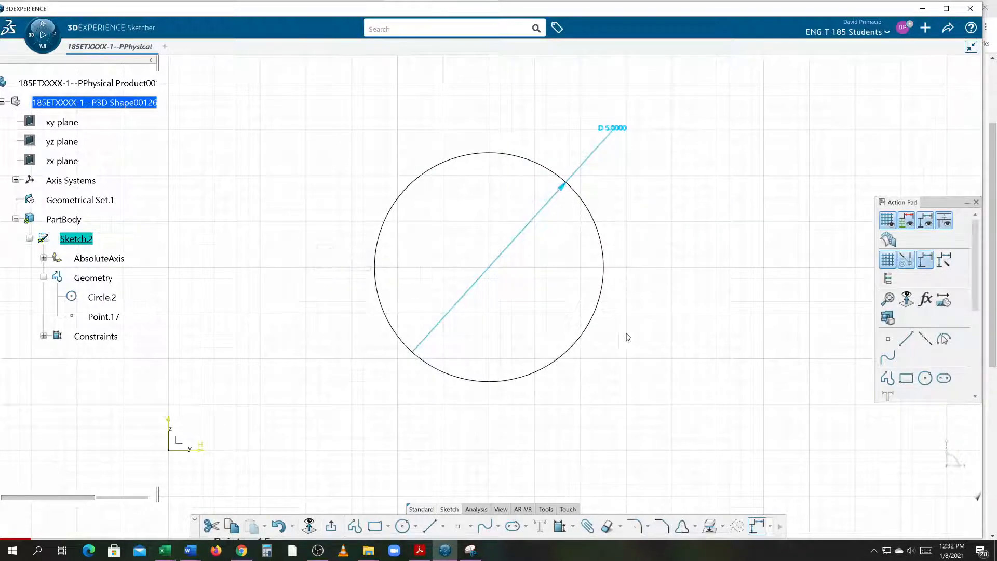
left_click(640, 336)
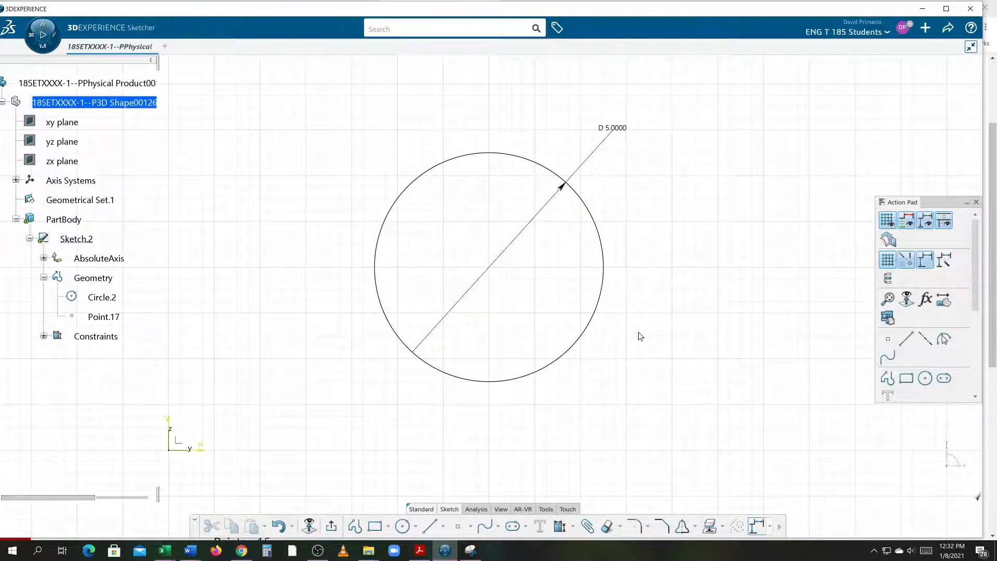
- Erase the circle together with its dimension, and exit the empty sketch to return to Part Design
left_click_drag(265, 82, 744, 487)
key("Delete")
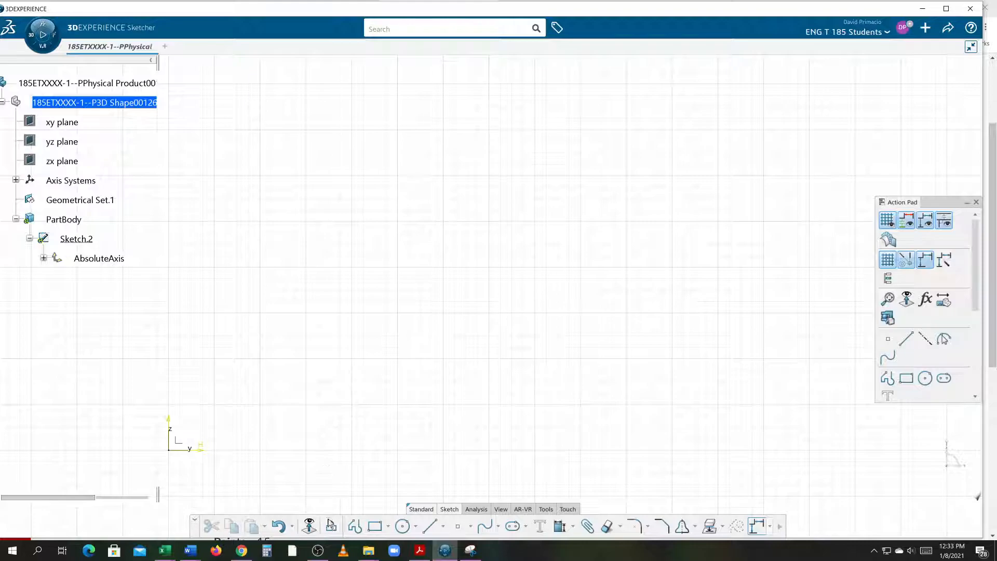
left_click(331, 524)
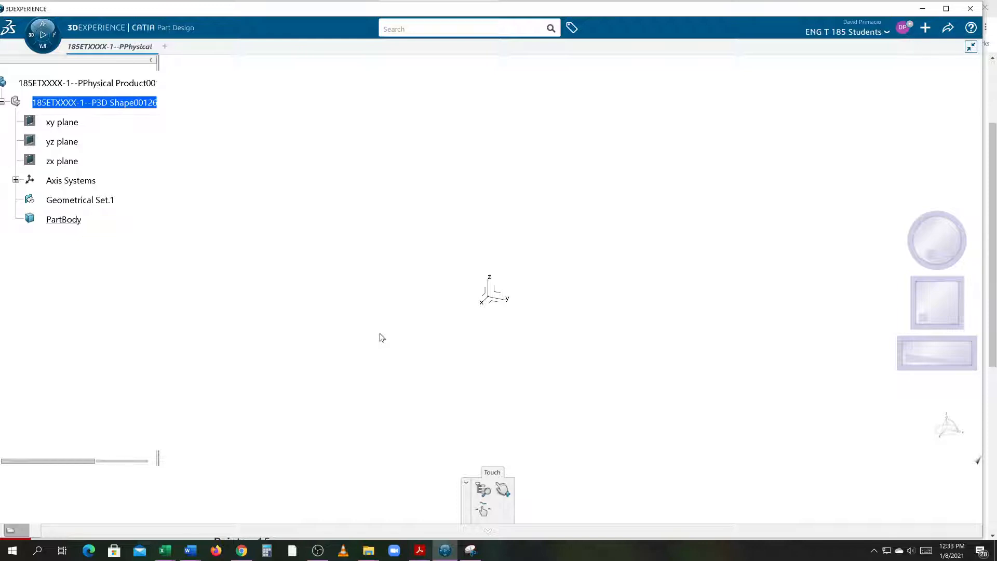
- Create a new 3D part with the Part Design app and define its PartBody as the work object
left_click(31, 36)
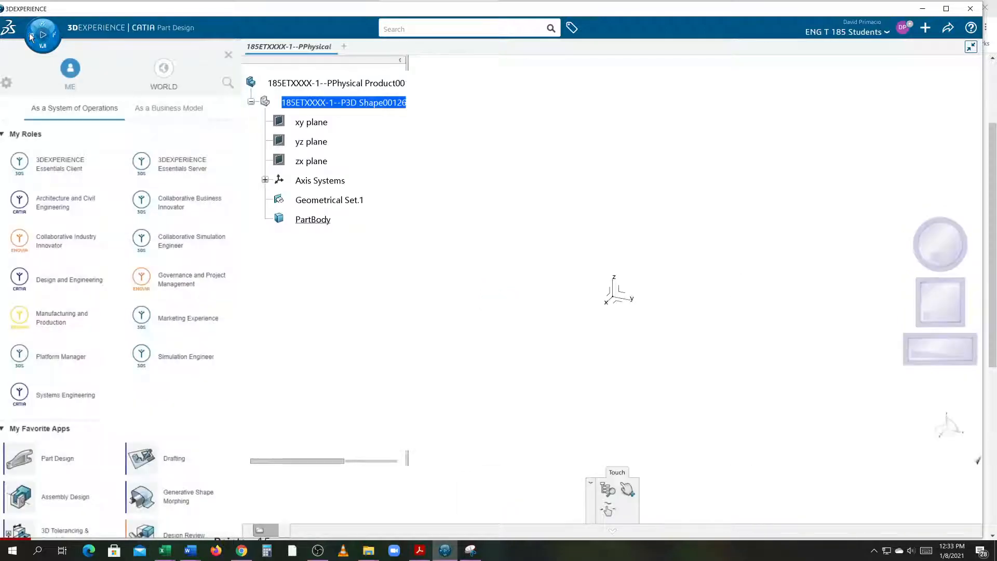
left_click(19, 470)
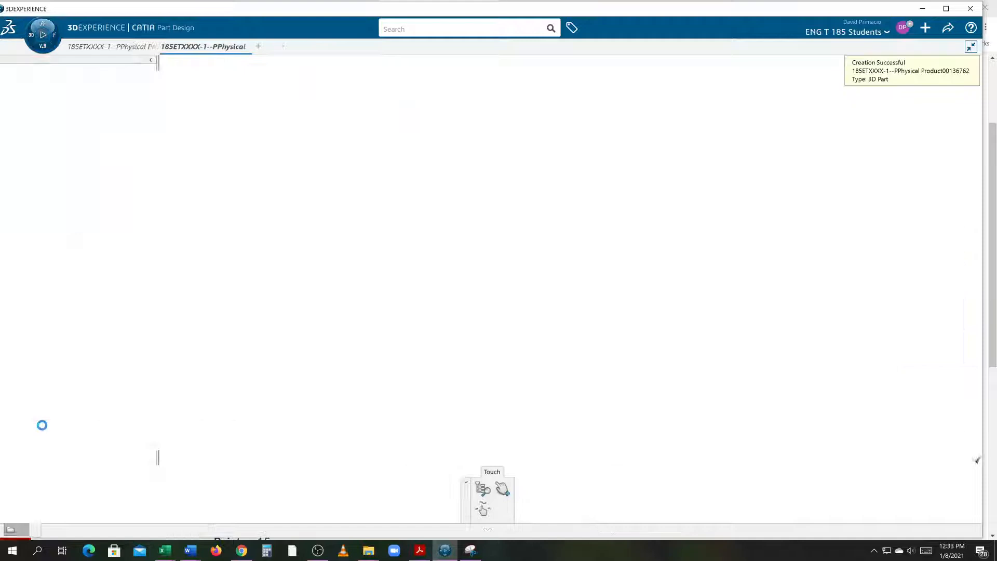
right_click(64, 220)
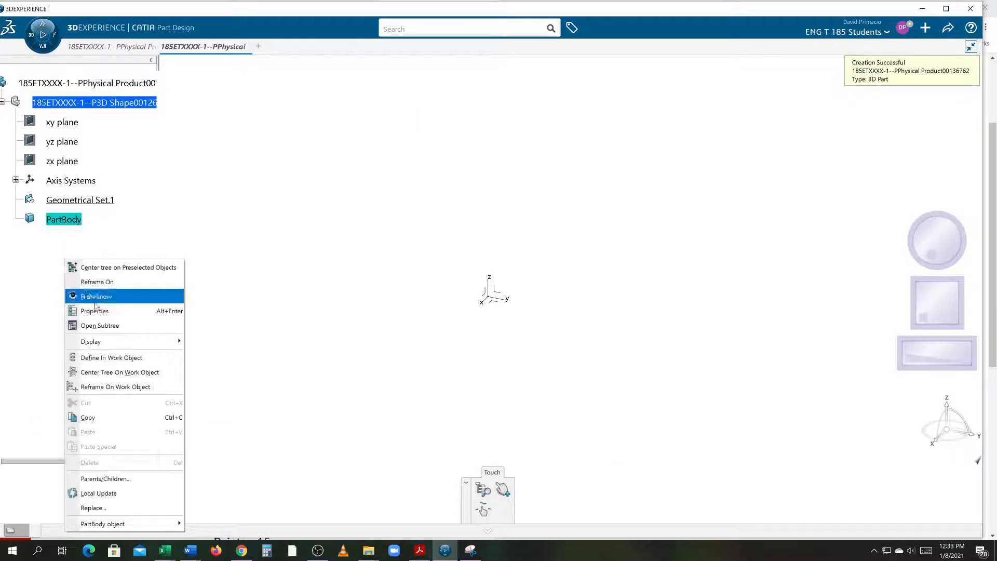
left_click(103, 357)
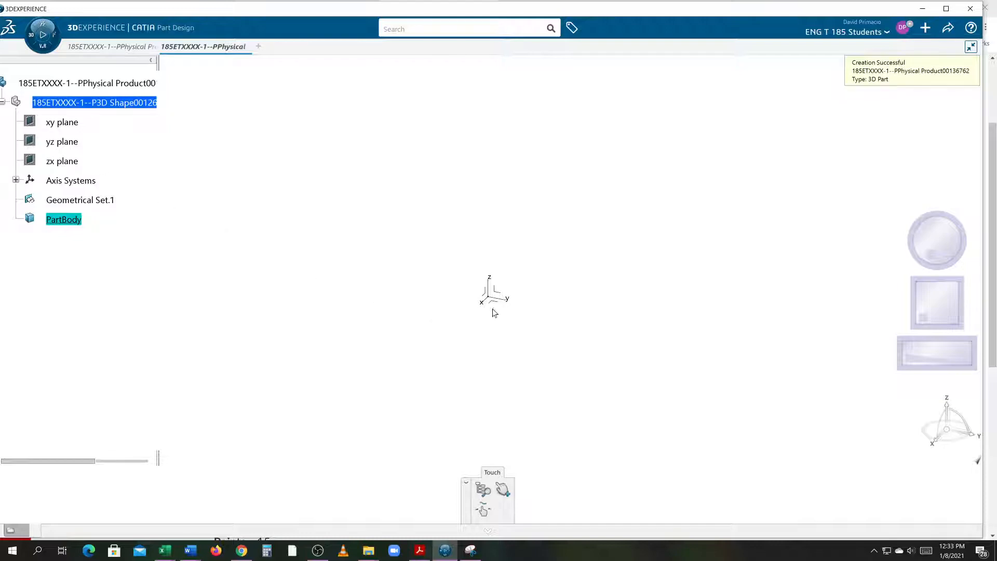
- Open a new sketch on the yz plane
left_click(500, 292)
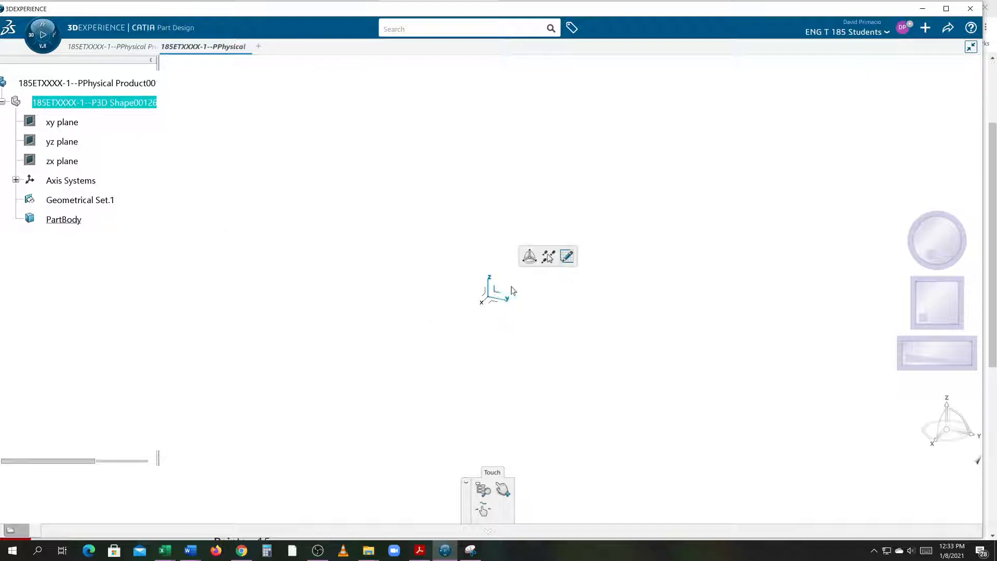
left_click(566, 257)
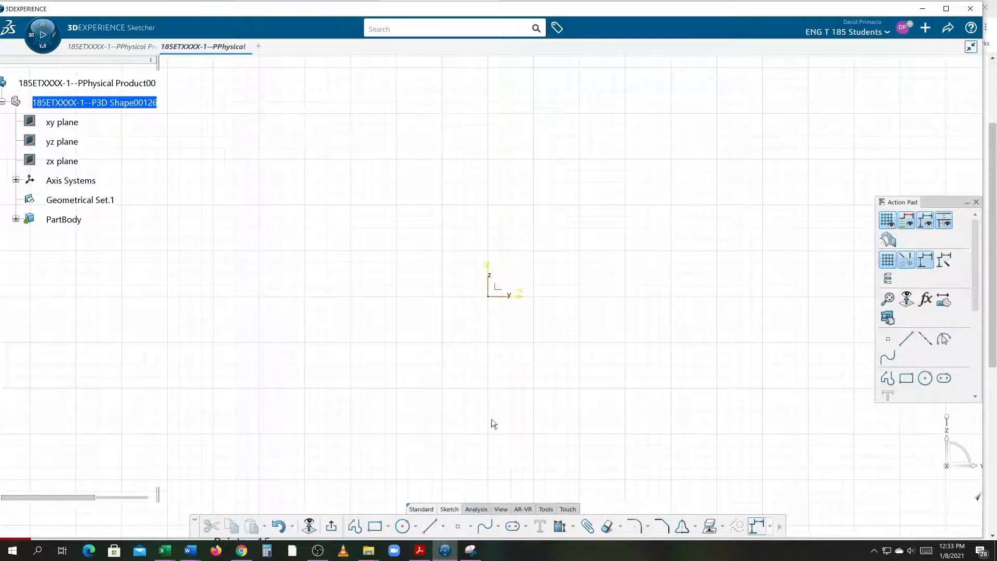
middle_click_drag(532, 322, 327, 477)
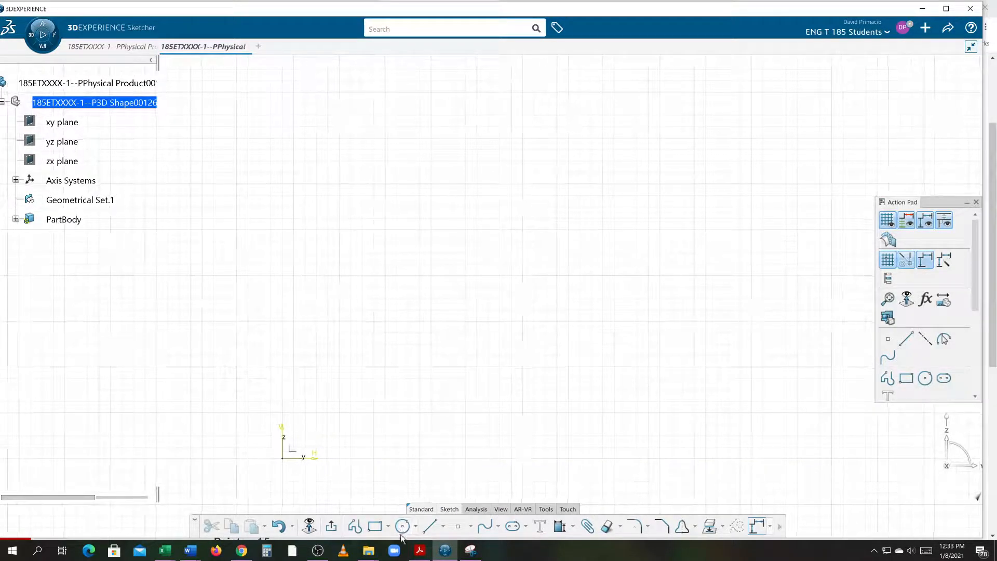
mouse_move(536, 342)
middle_mouse_down()
mouse_move(637, 240)
mouse_move(455, 344)
mouse_move(430, 371)
middle_mouse_up()
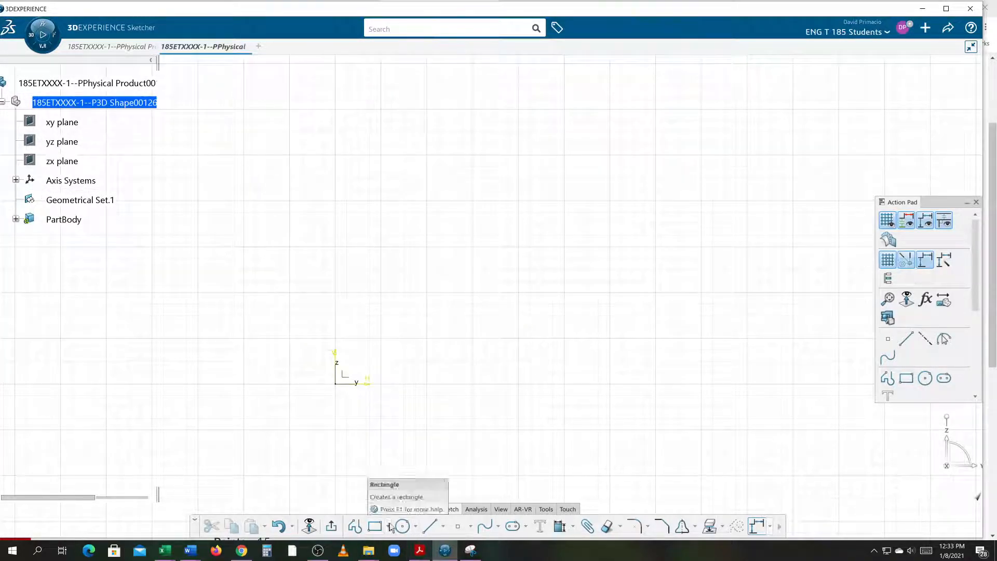
- Sketch a closed triangle above and beyond the origin from three connected lines, starting at H 2.25, V 2 in
left_click(430, 526)
left_click(439, 293)
left_click(530, 247)
left_click(530, 247)
left_click(587, 315)
left_click(439, 294)
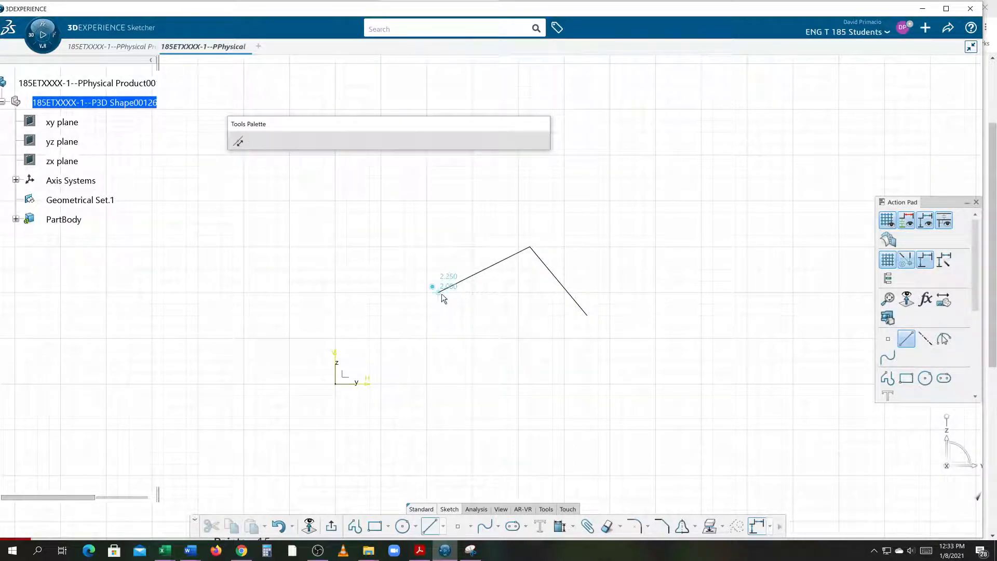
left_click(586, 315)
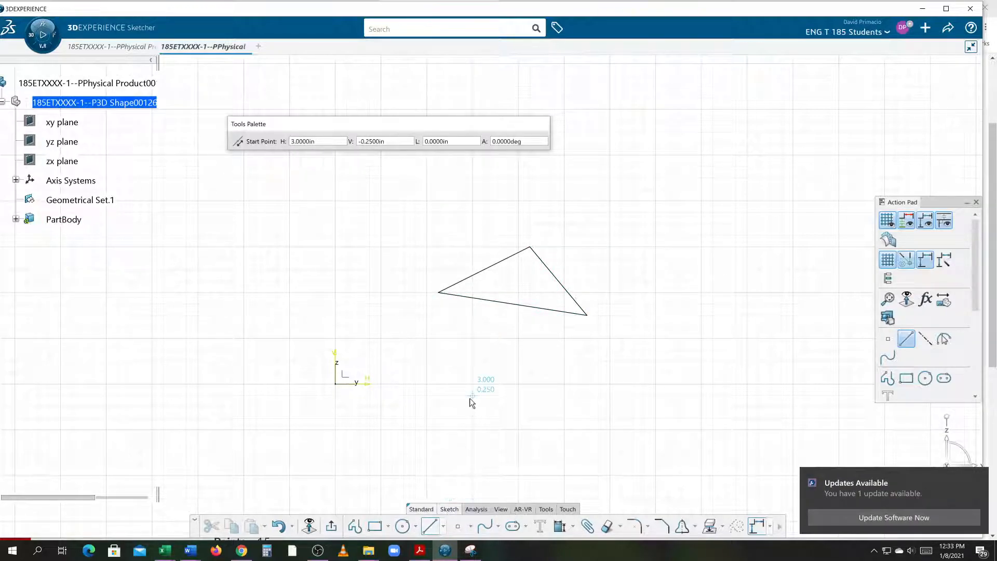
key("Escape")
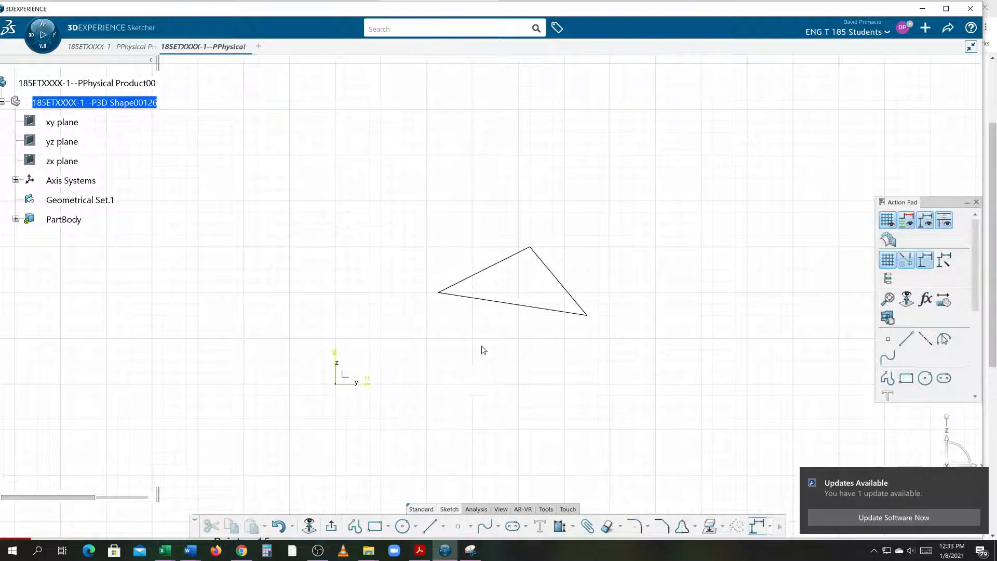
- Examine the triangle sketch with the Pan, Zoom Area, Fit All In and Zoom In Out view tools
mouse_move(556, 344)
middle_mouse_down()
mouse_move(250, 376)
mouse_move(643, 285)
mouse_move(756, 363)
mouse_move(510, 481)
mouse_move(511, 334)
mouse_move(527, 289)
mouse_move(545, 327)
mouse_move(554, 273)
mouse_move(532, 336)
mouse_move(529, 391)
mouse_move(544, 260)
mouse_move(536, 338)
mouse_move(452, 393)
mouse_move(474, 329)
mouse_move(474, 389)
mouse_move(508, 271)
mouse_move(515, 323)
mouse_move(440, 336)
mouse_move(547, 342)
mouse_move(614, 311)
mouse_move(602, 285)
mouse_move(597, 303)
mouse_move(414, 338)
mouse_move(472, 483)
middle_mouse_up()
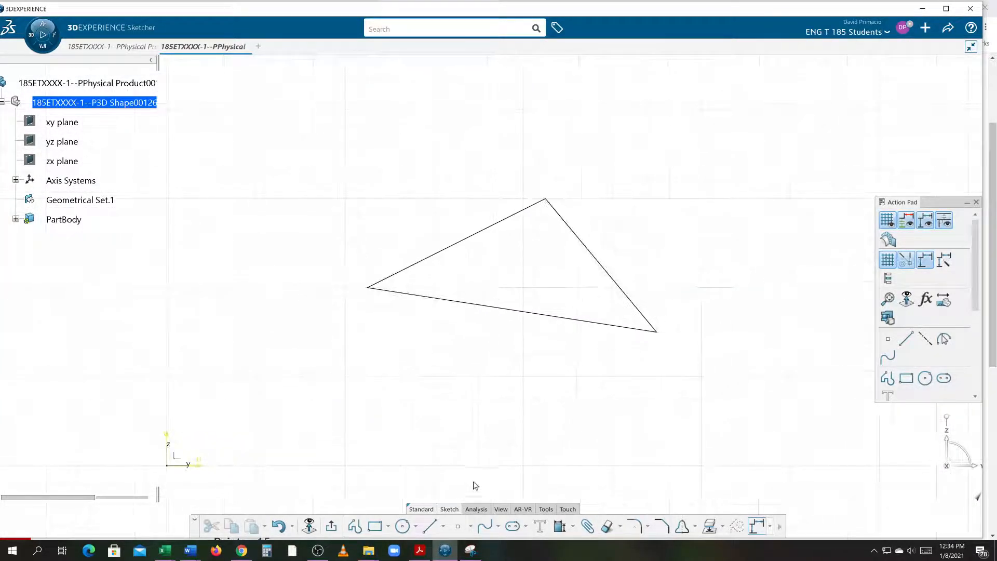
left_click(501, 509)
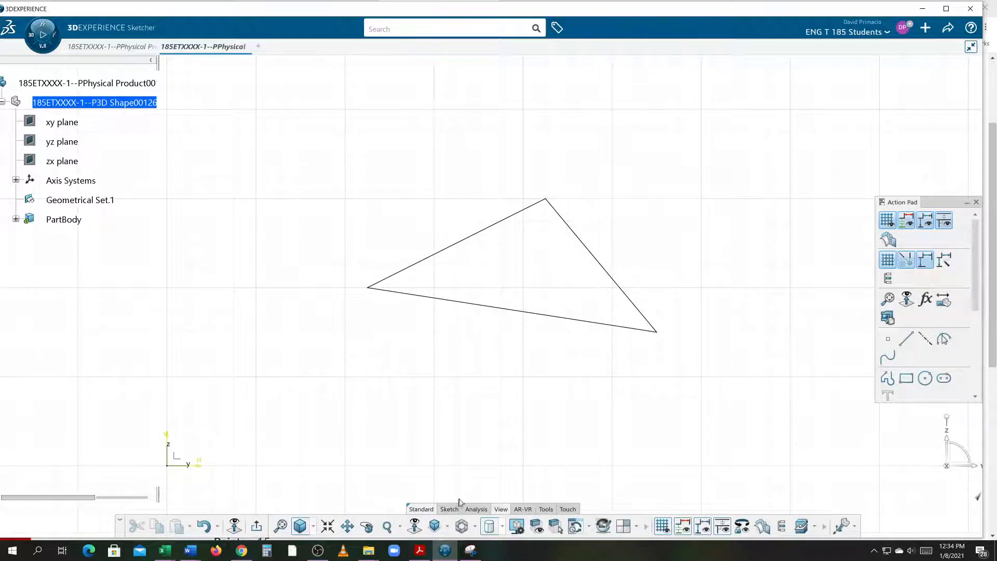
left_click(347, 527)
mouse_move(410, 419)
left_mouse_down()
mouse_move(334, 427)
mouse_move(512, 295)
mouse_move(396, 394)
mouse_move(340, 405)
mouse_move(412, 399)
left_mouse_up()
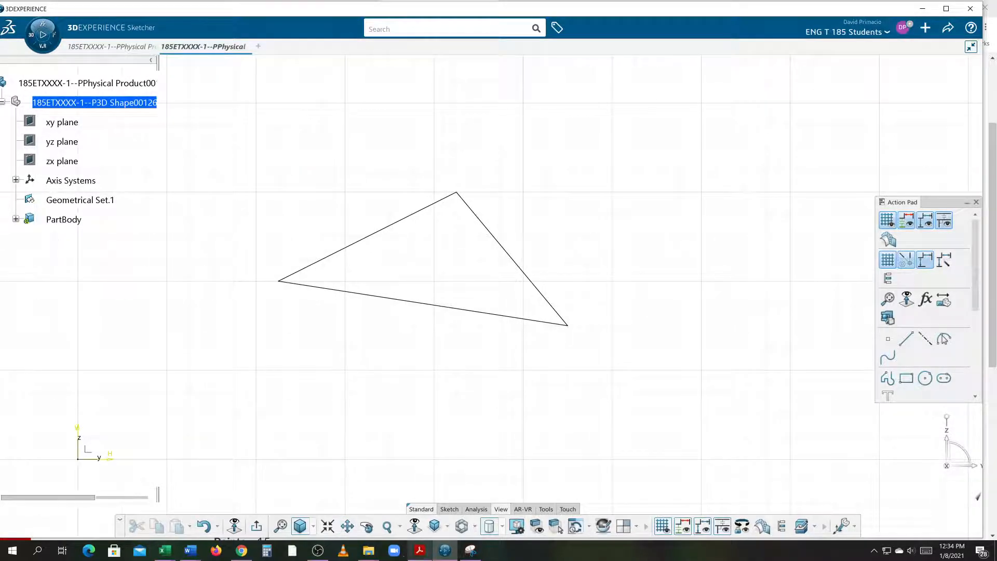
left_click(399, 526)
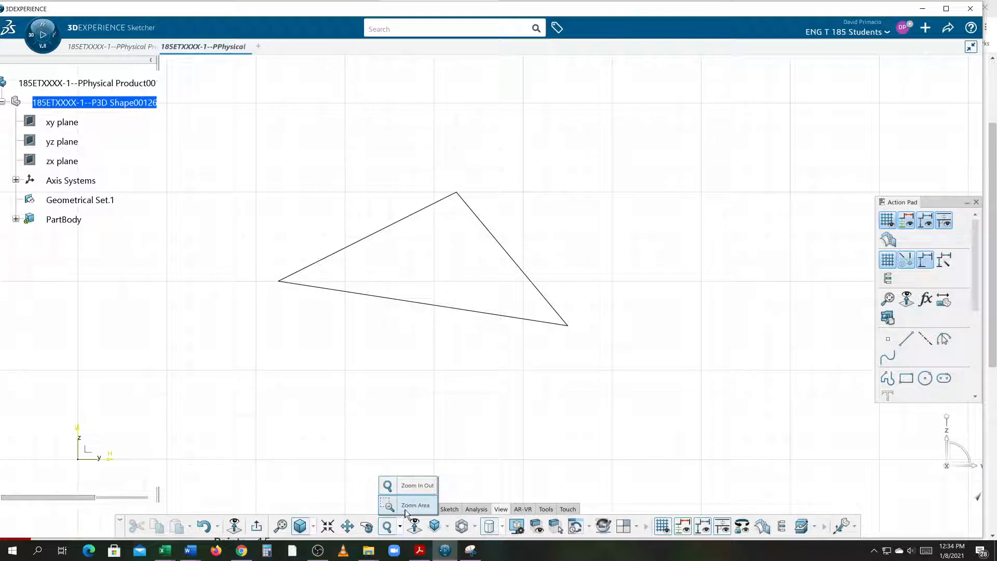
left_click(405, 512)
left_click_drag(233, 250, 340, 334)
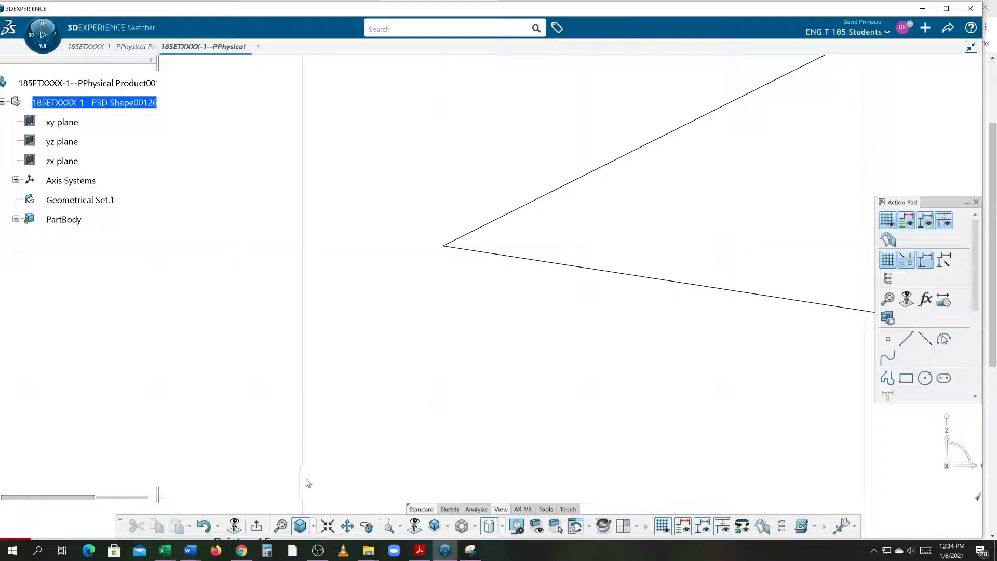
left_click(281, 526)
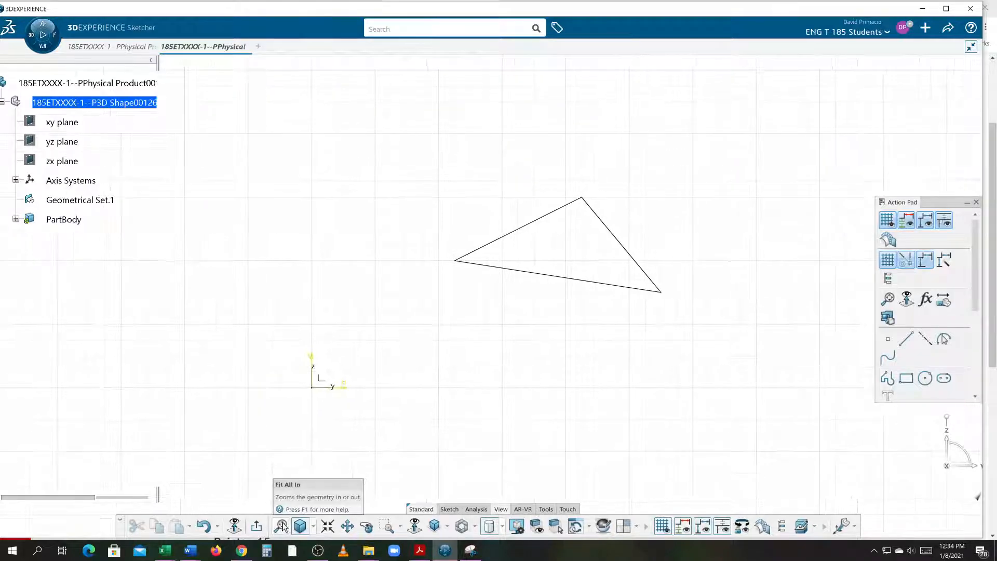
left_click(400, 526)
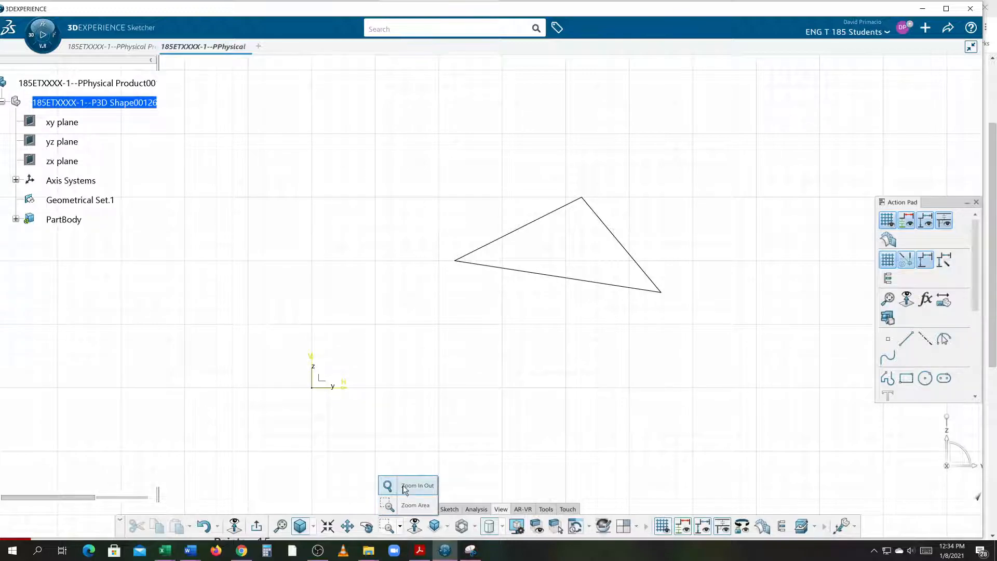
left_click(404, 488)
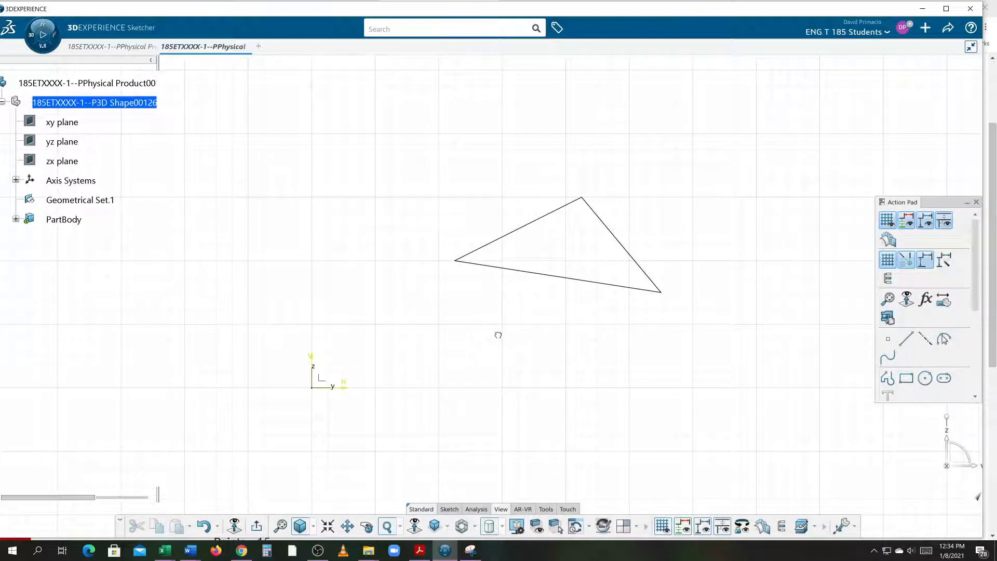
mouse_move(498, 343)
left_mouse_down()
mouse_move(500, 399)
mouse_move(523, 212)
mouse_move(547, 296)
mouse_move(536, 381)
mouse_move(550, 285)
mouse_move(554, 329)
left_mouse_up()
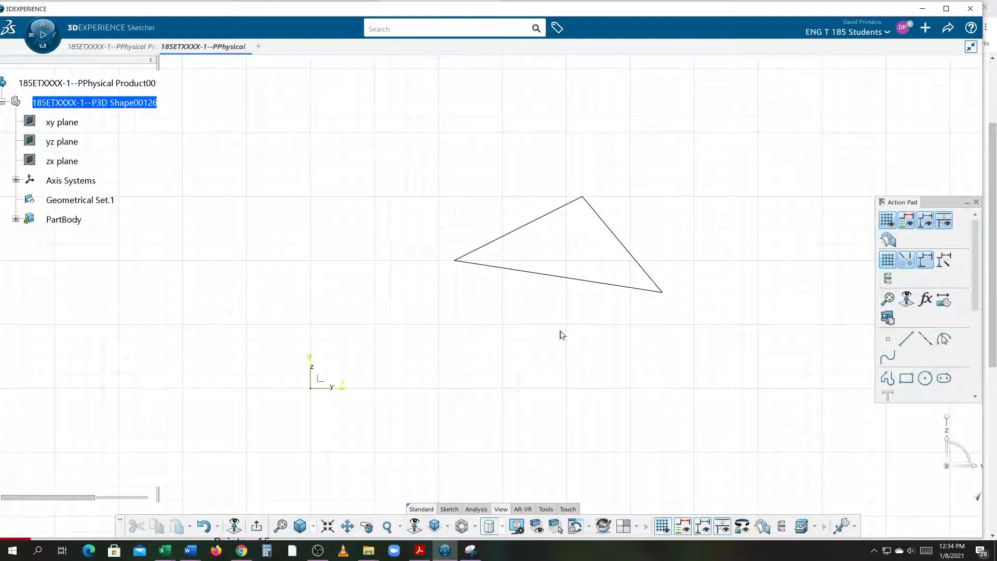
mouse_move(514, 338)
middle_mouse_down()
mouse_move(465, 358)
mouse_move(469, 338)
mouse_move(516, 336)
middle_mouse_up()
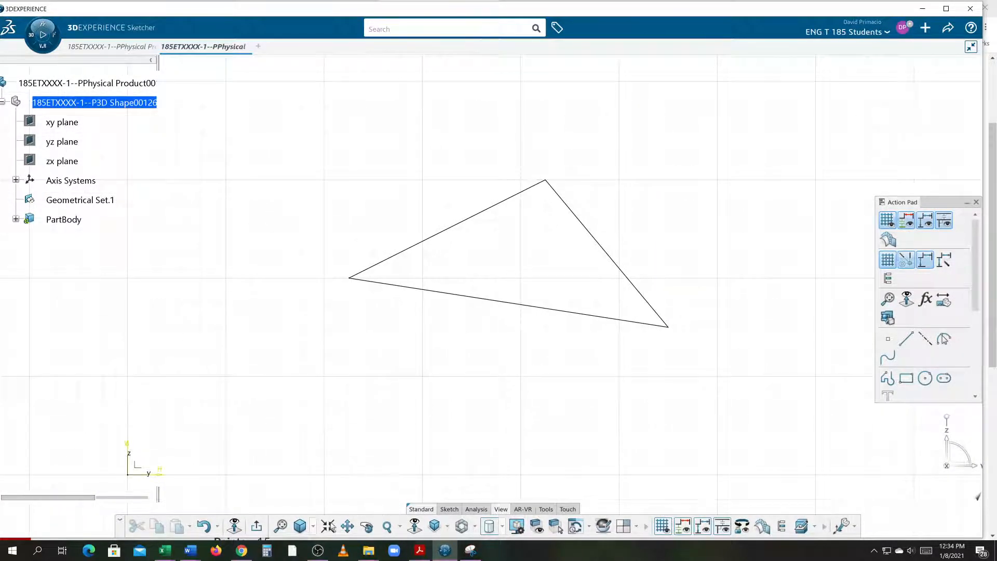
- Exit the triangle sketch, start a second sketch on the yz plane and leave it empty
left_click(256, 526)
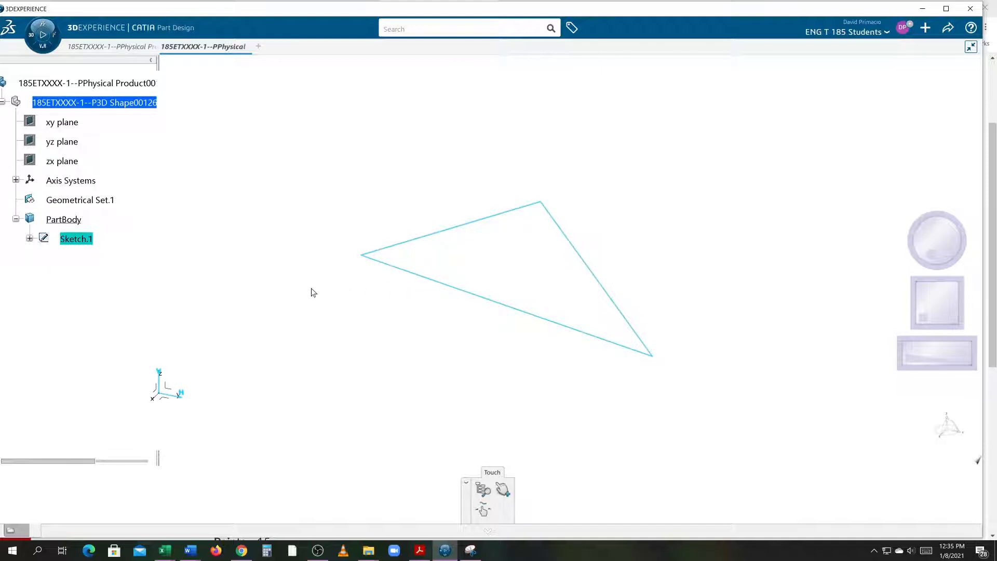
left_click(210, 381)
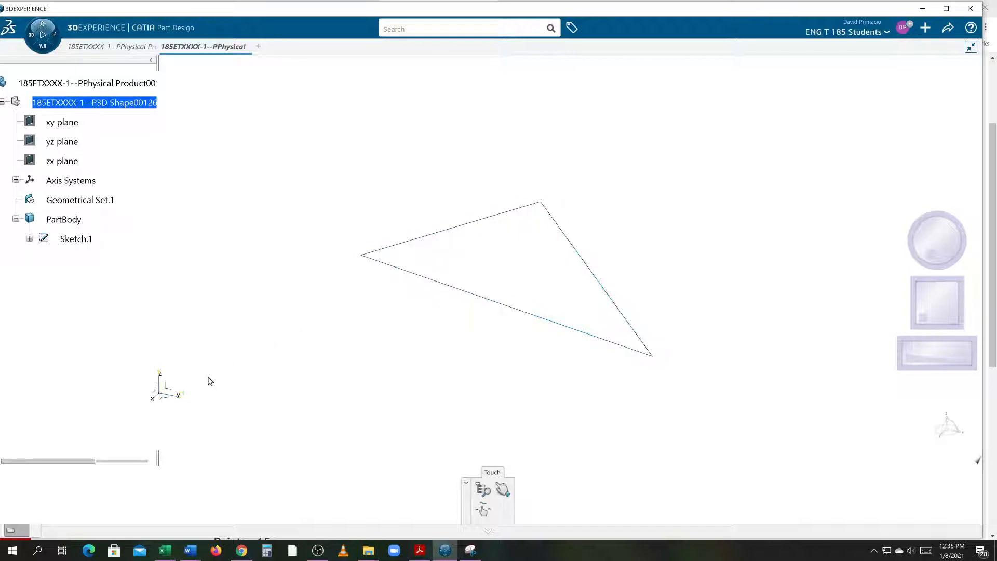
left_click(166, 393)
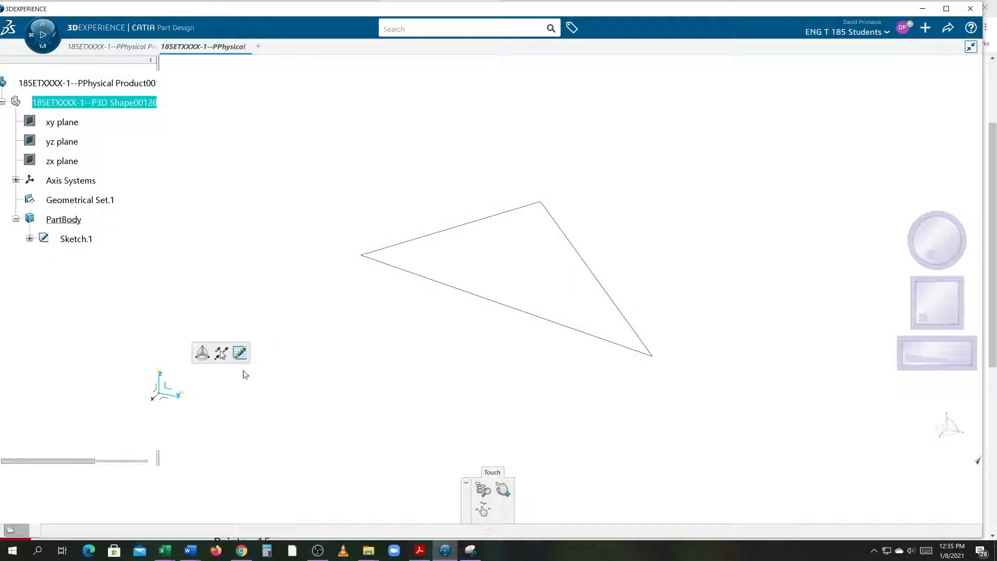
left_click(240, 354)
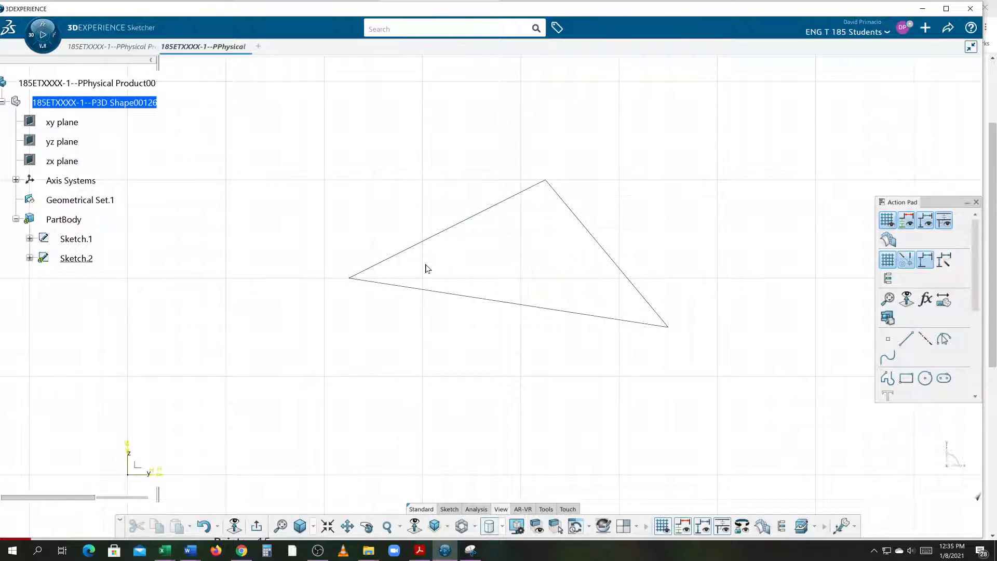
left_click(255, 526)
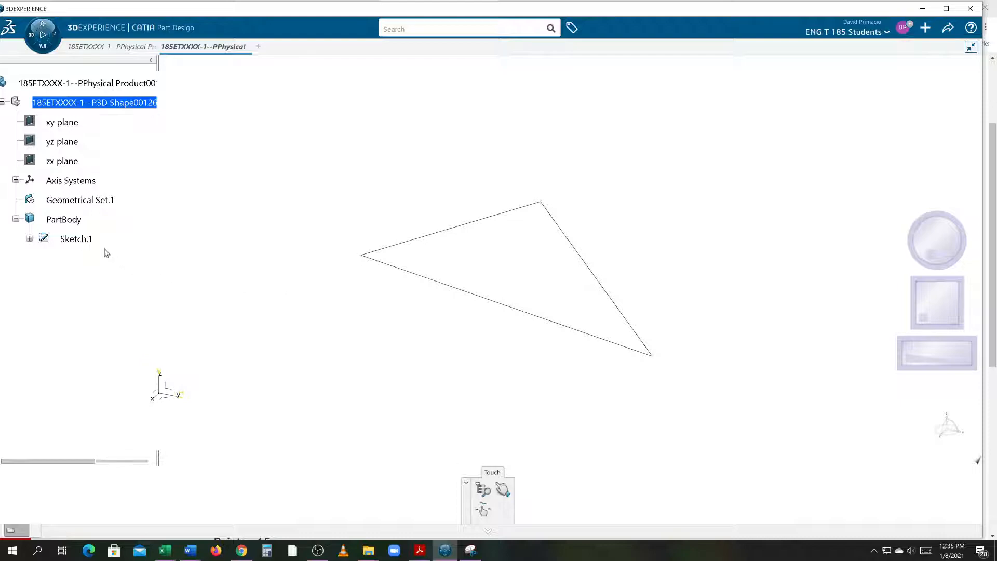
- Reopen Sketch.1 for editing and reshape the triangle into a larger one by moving its edges freehand
double_click(85, 240)
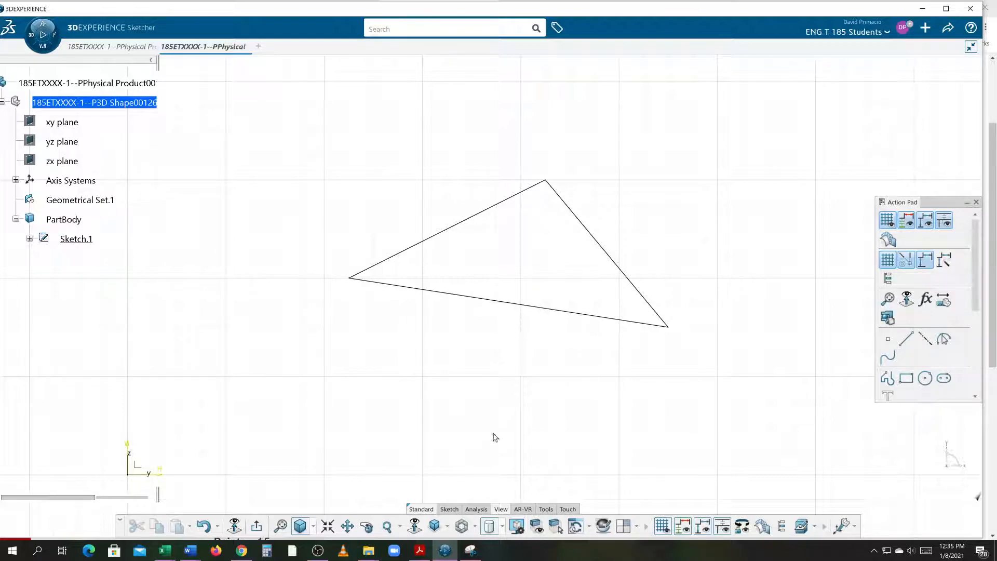
left_click_drag(469, 297, 477, 350)
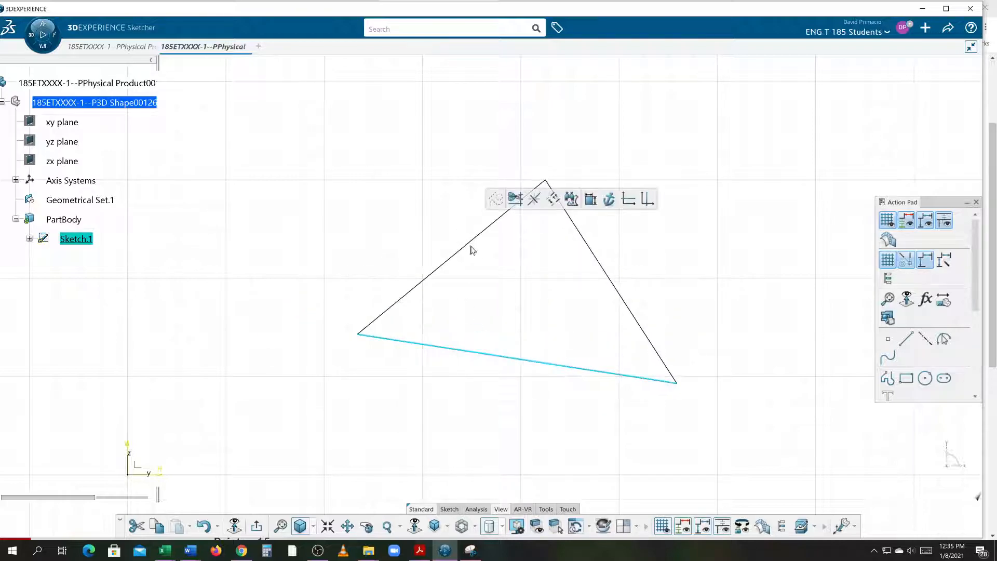
mouse_move(469, 248)
left_mouse_down()
mouse_move(367, 194)
mouse_move(509, 213)
mouse_move(643, 166)
mouse_move(618, 165)
left_mouse_up()
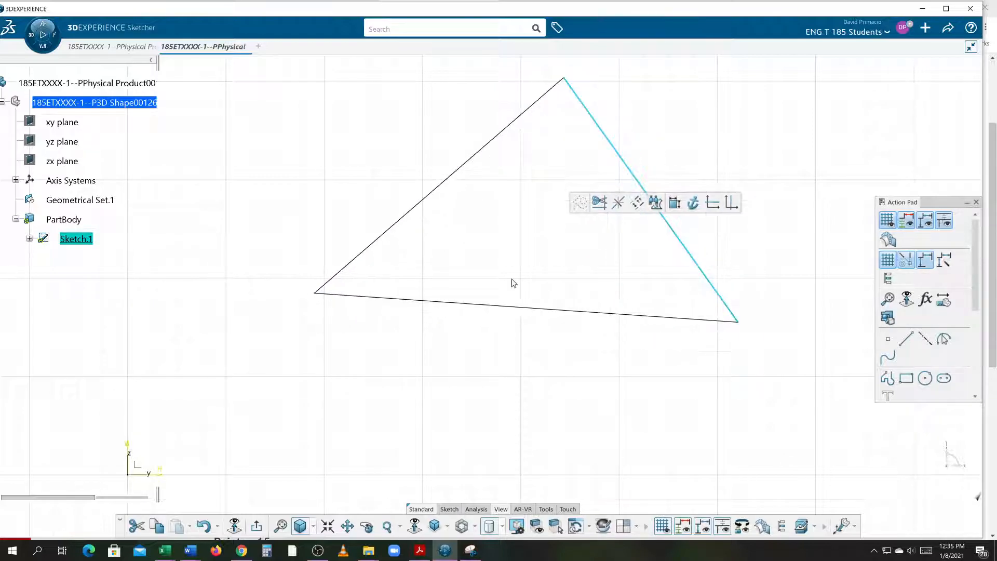
left_click(481, 369)
mouse_move(481, 369)
middle_mouse_down()
mouse_move(445, 407)
mouse_move(424, 403)
mouse_move(441, 346)
middle_mouse_up()
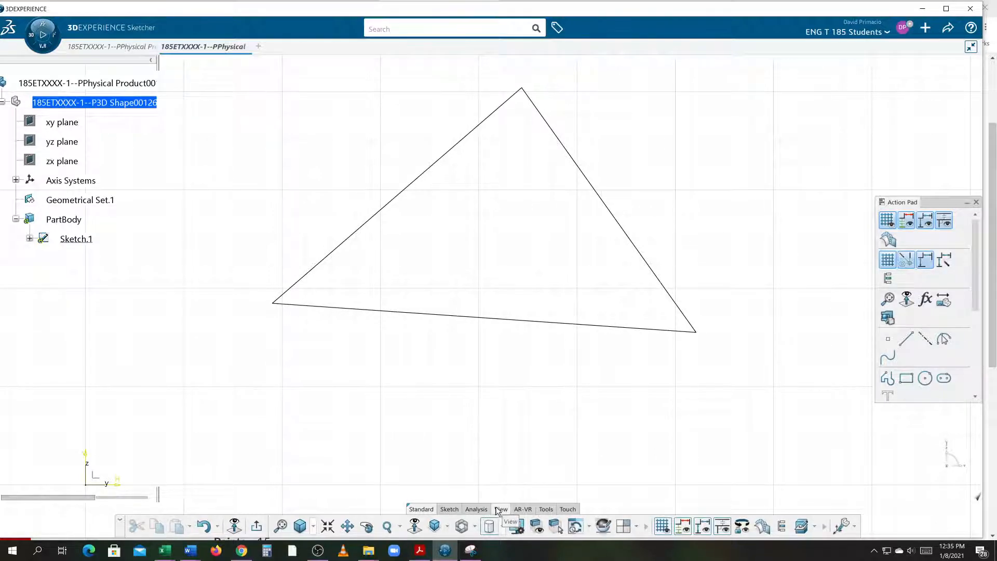
- Dimension the length of the triangle's bottom edge below the line and set it to 4 in
left_click(448, 511)
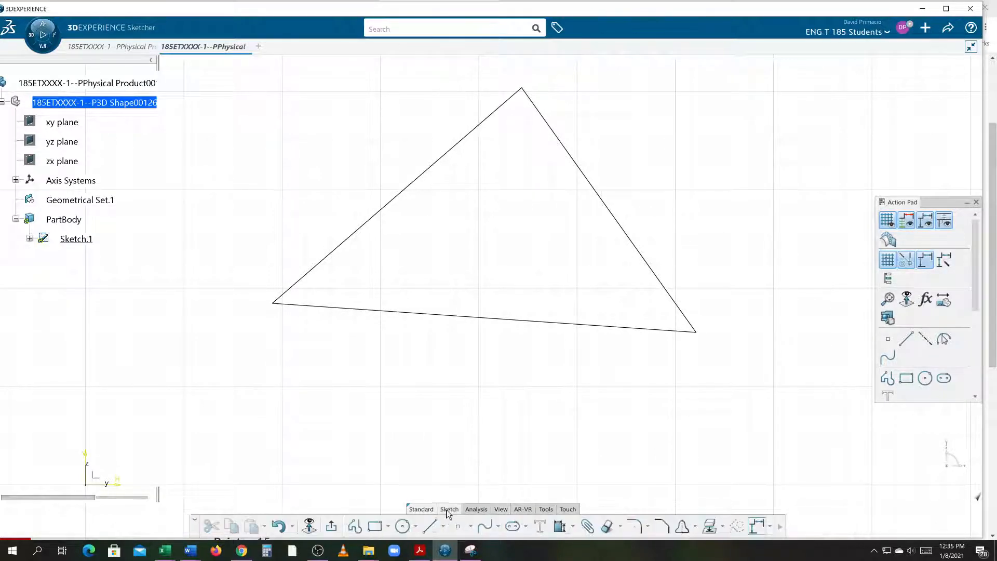
left_click(558, 525)
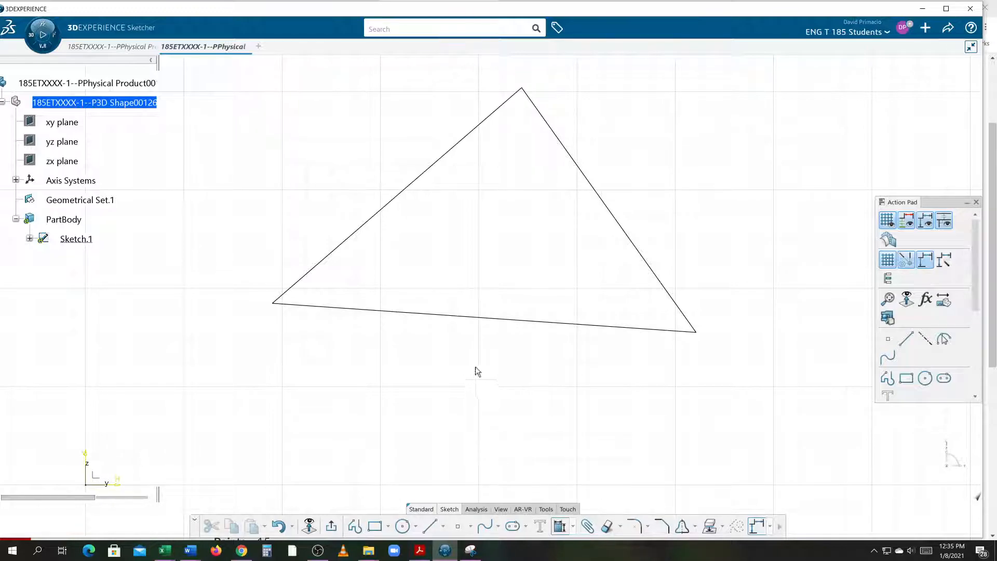
left_click(486, 318)
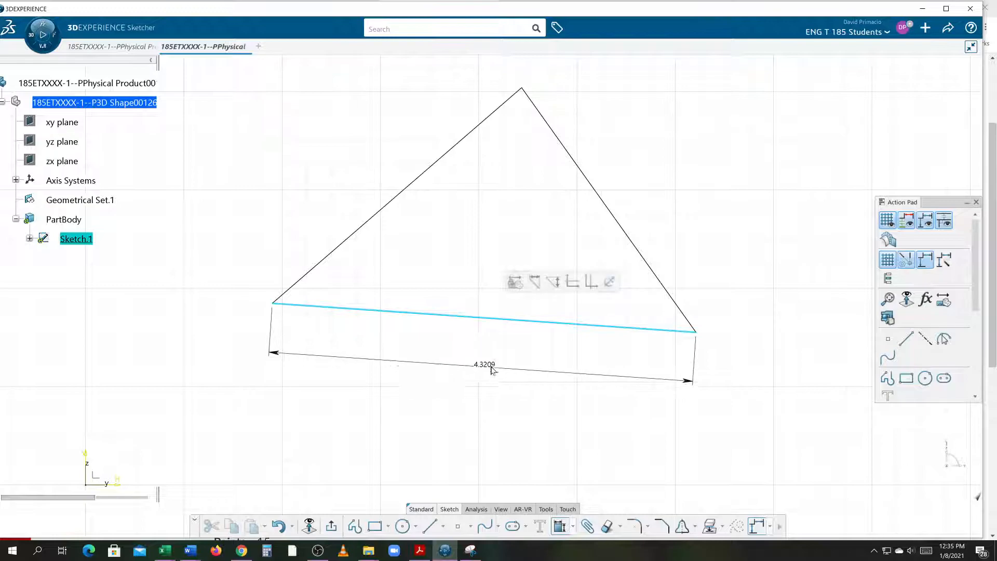
left_click(491, 359)
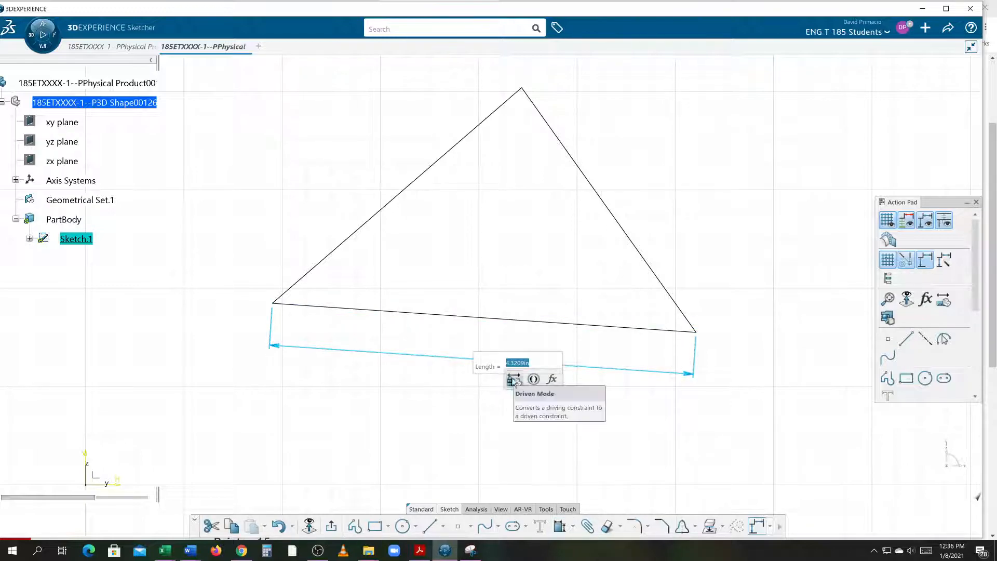
type("4")
key("Return")
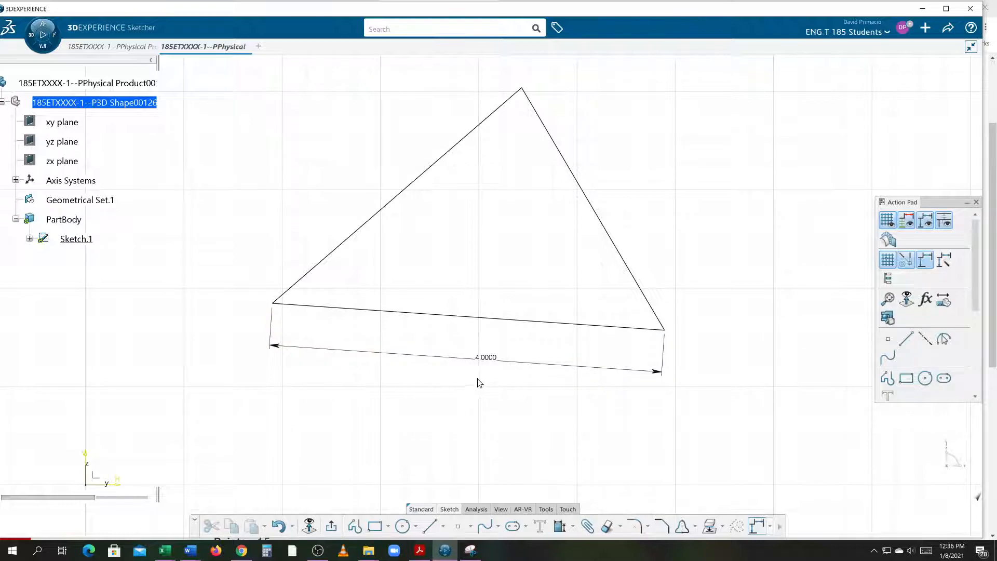
- Exit the dimensioned triangle sketch to Part Design, reopen Sketch.1 for editing from the tree and exit it again
mouse_move(389, 410)
middle_mouse_down()
mouse_move(397, 445)
mouse_move(377, 422)
middle_mouse_up()
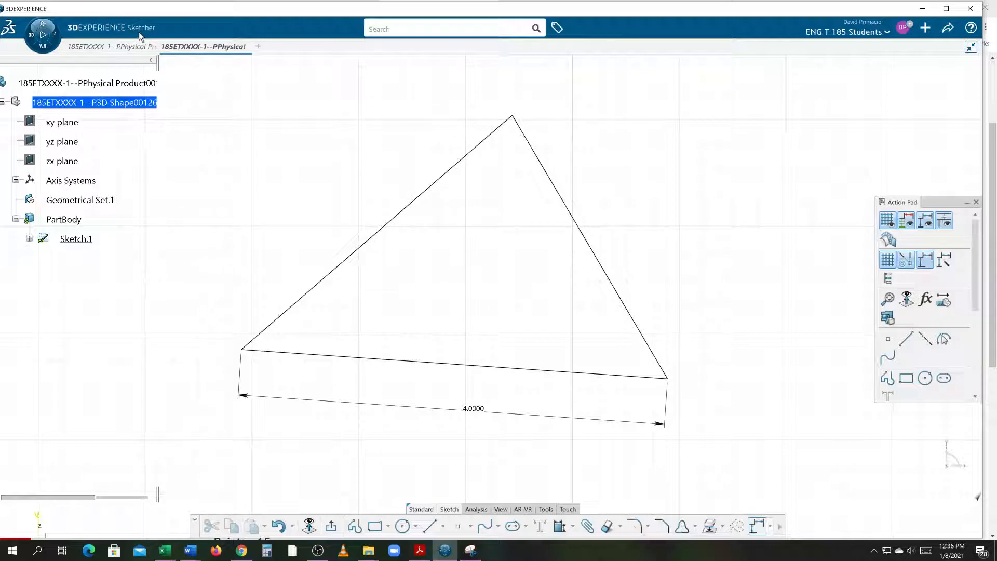
left_click(331, 525)
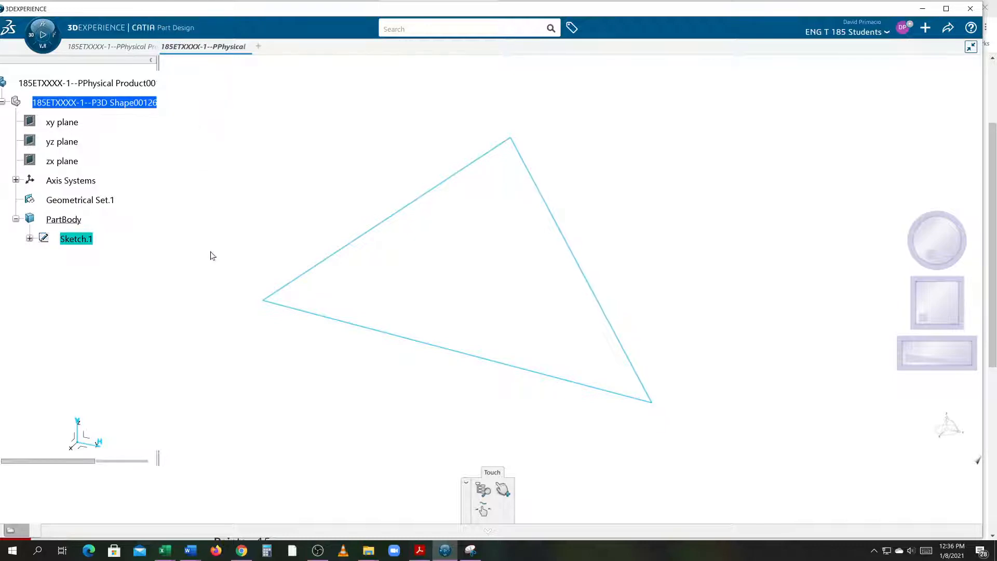
double_click(78, 240)
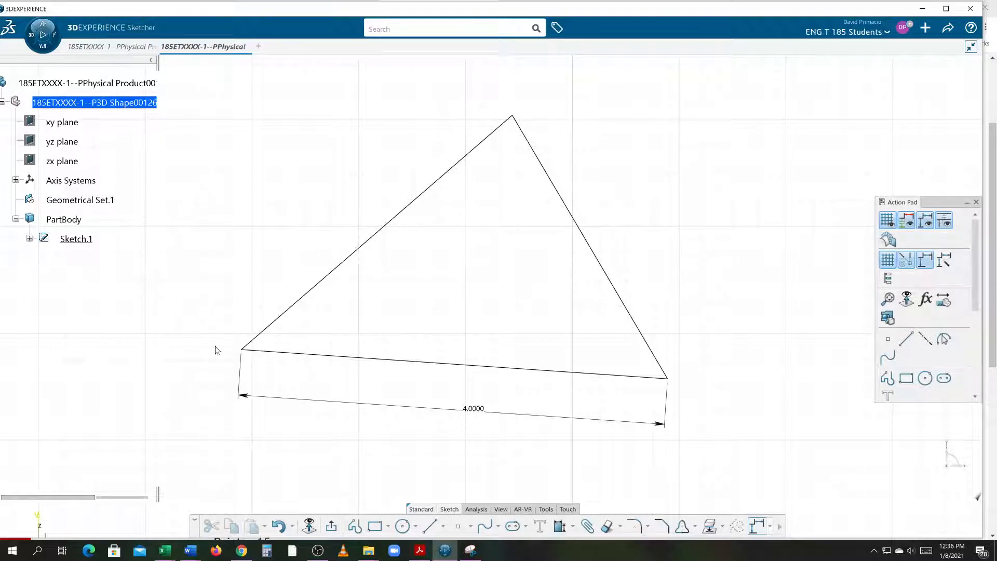
left_click(331, 526)
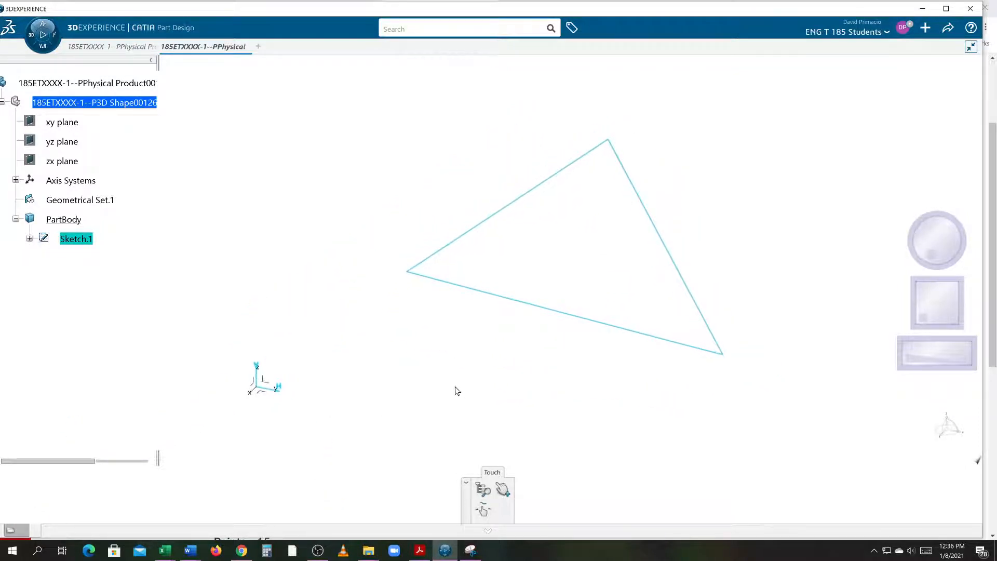
middle_click_drag(398, 372, 434, 387)
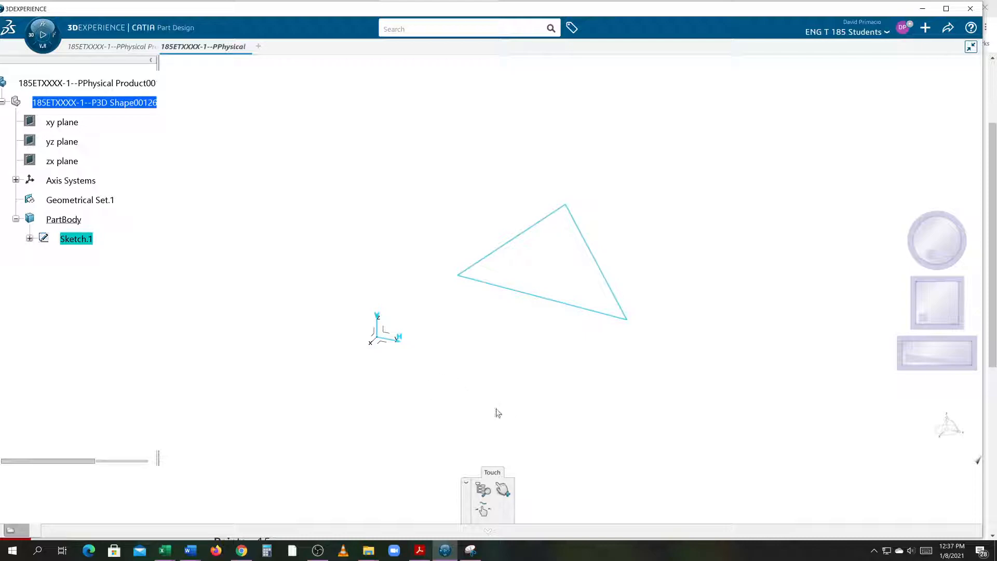
middle_click_drag(472, 407, 476, 352)
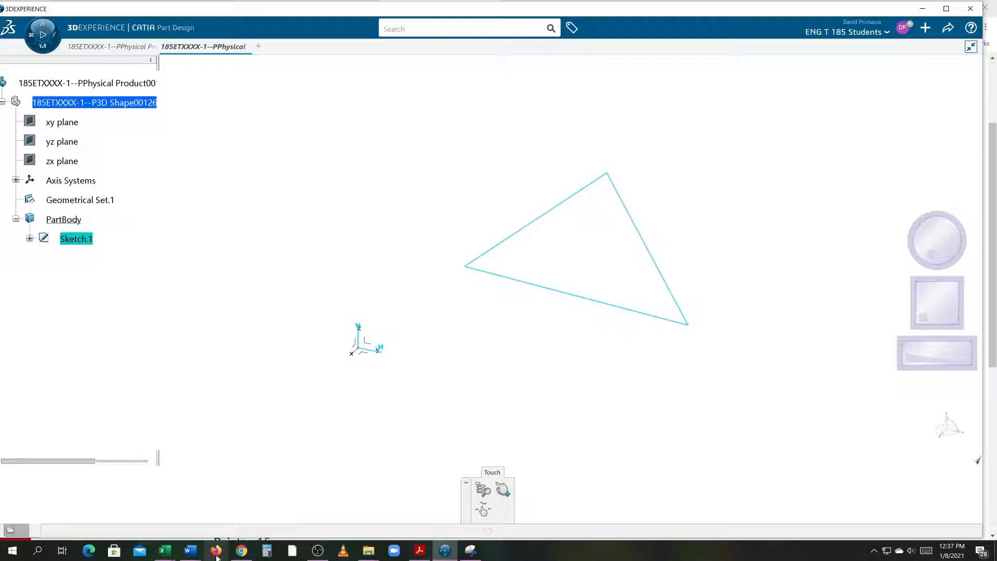
- Switch to Chrome and open the Canvas assignment "Accessing sketcher workbench application" for editing
mouse_move(241, 551)
left_click(268, 489)
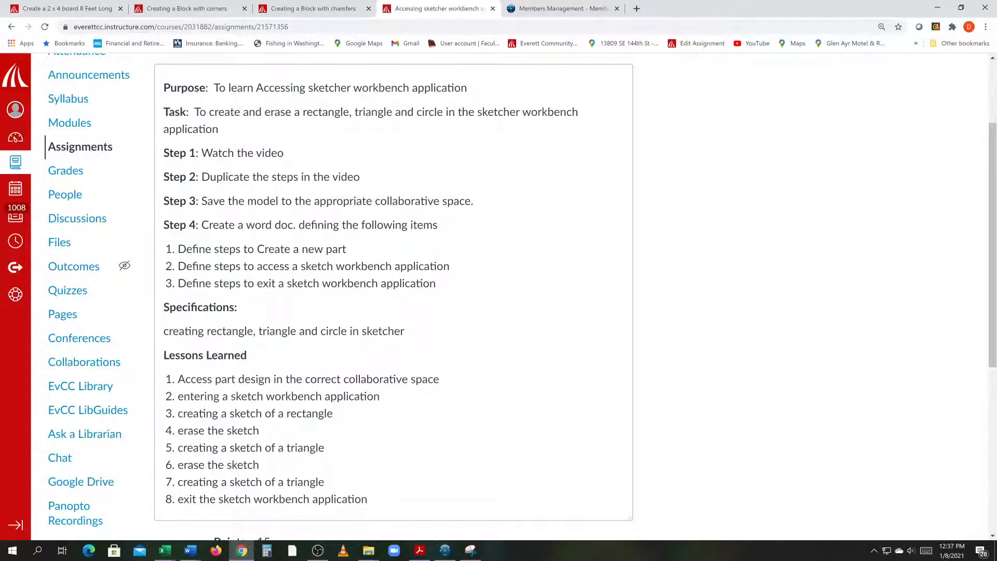
scroll(309, 472, "up", 3)
left_click(585, 145)
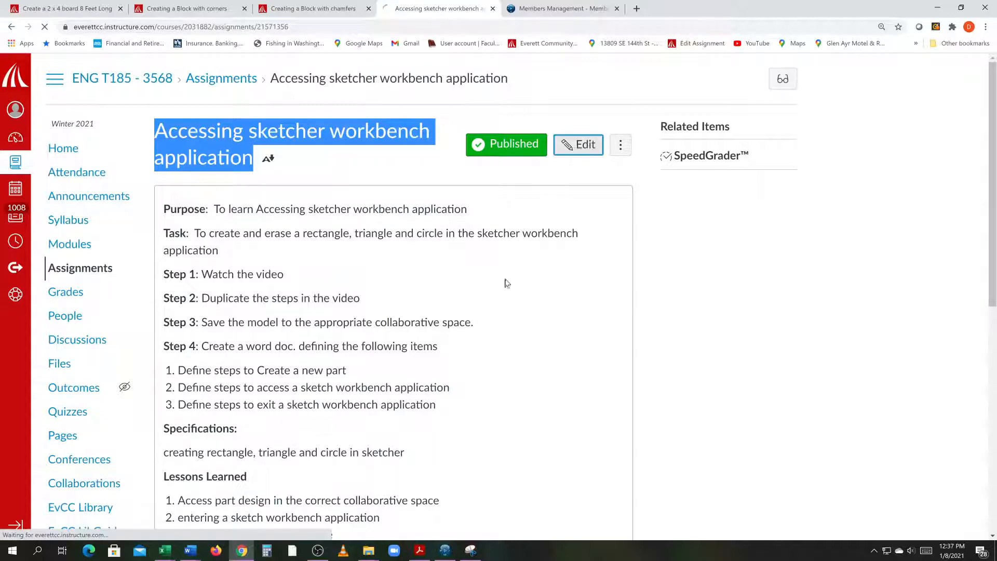
- Change item 7 under Lessons Learned to "creating a sketch of a circle" and save the assignment
scroll(426, 401, "down", 5)
double_click(312, 381)
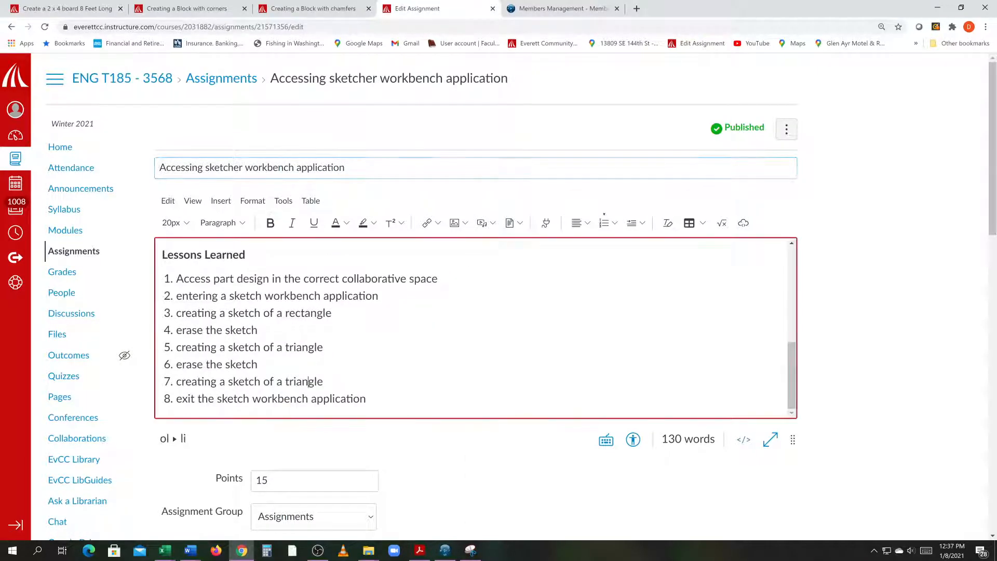
type("circle")
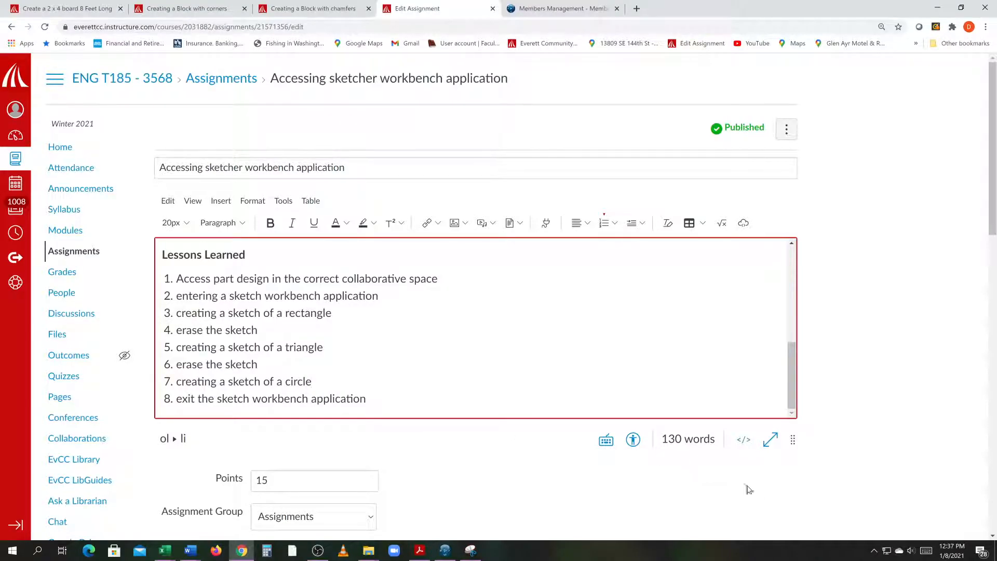
scroll(830, 483, "down", 15)
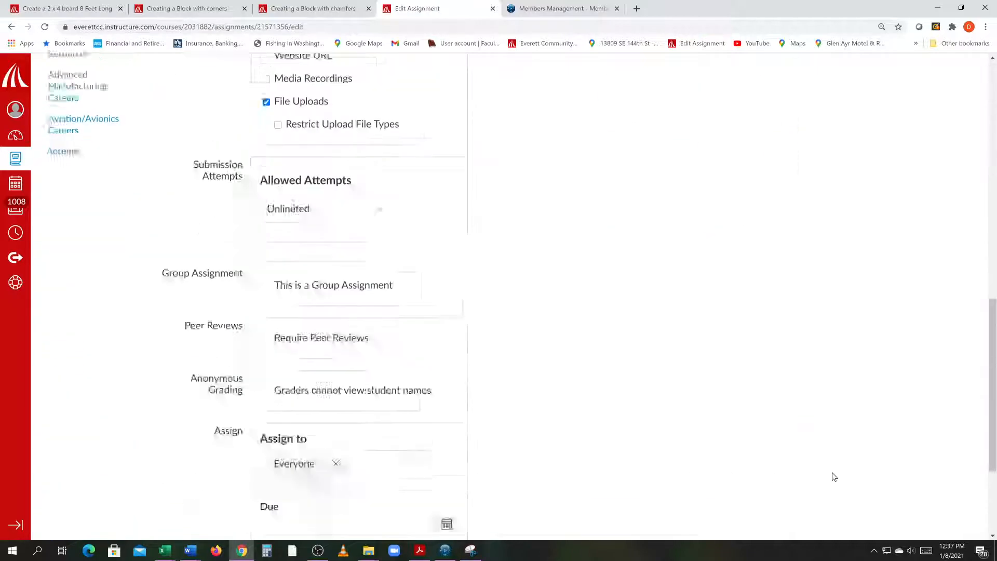
left_click(788, 495)
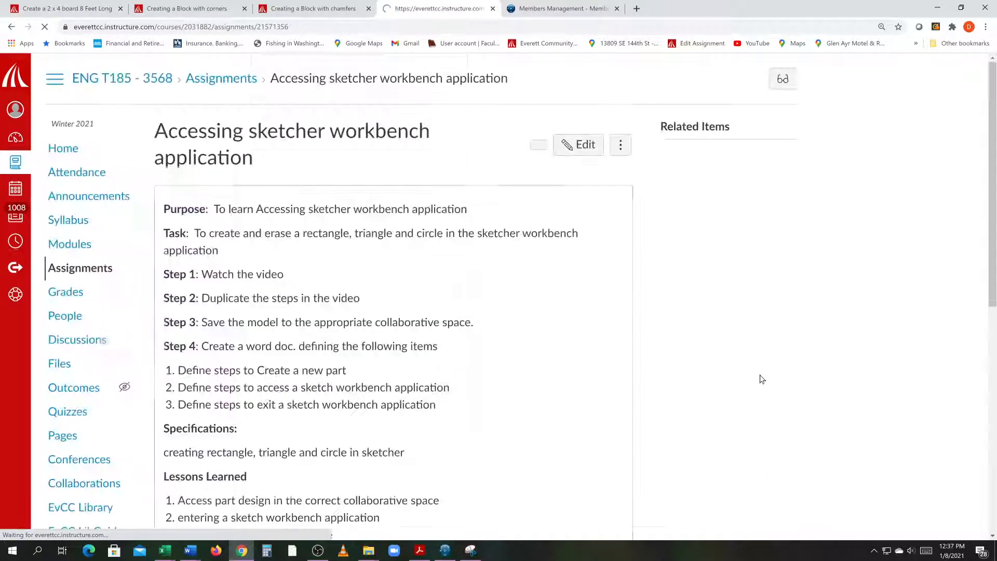
- Review the saved assignment's purpose, steps, specifications, lessons learned and submission details
scroll(727, 378, "down", 5)
scroll(729, 379, "up", 2)
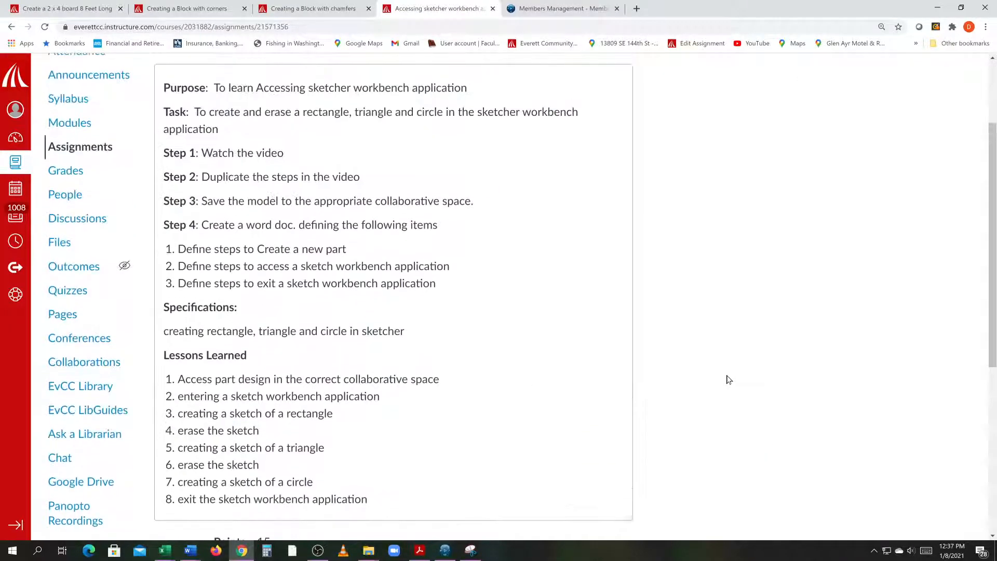
scroll(729, 379, "up", 3)
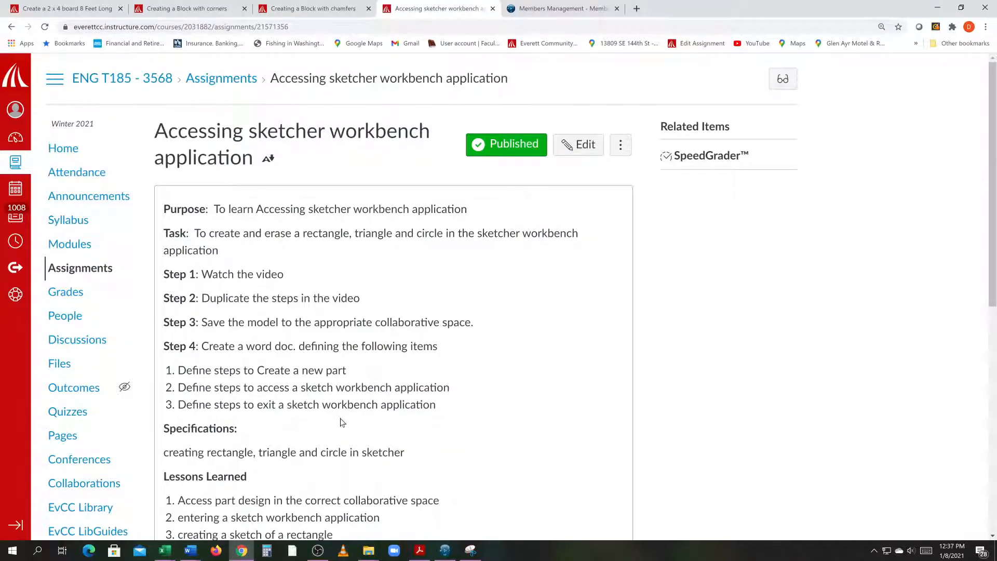
scroll(342, 422, "down", 2)
scroll(343, 423, "up", 2)
scroll(341, 423, "down", 4)
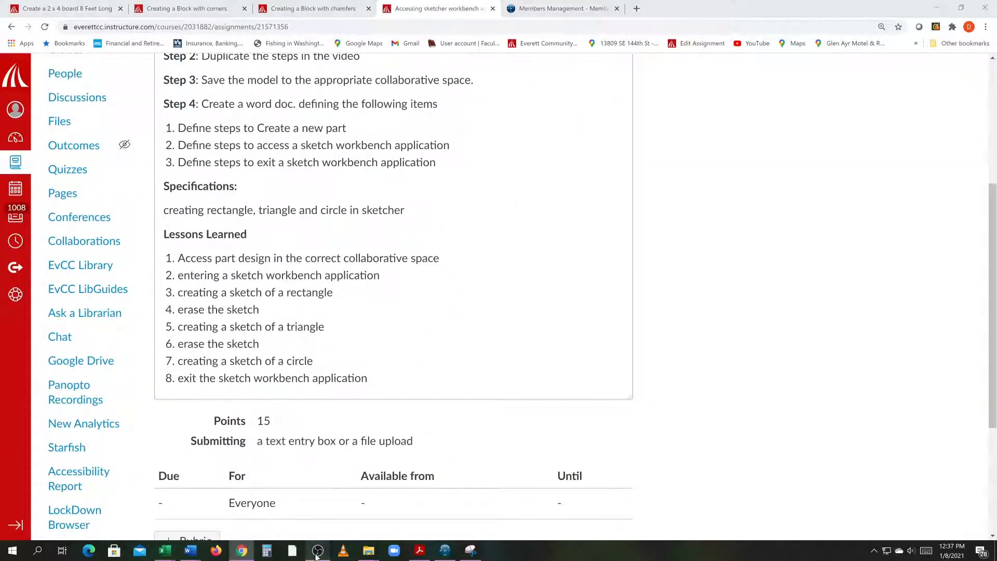